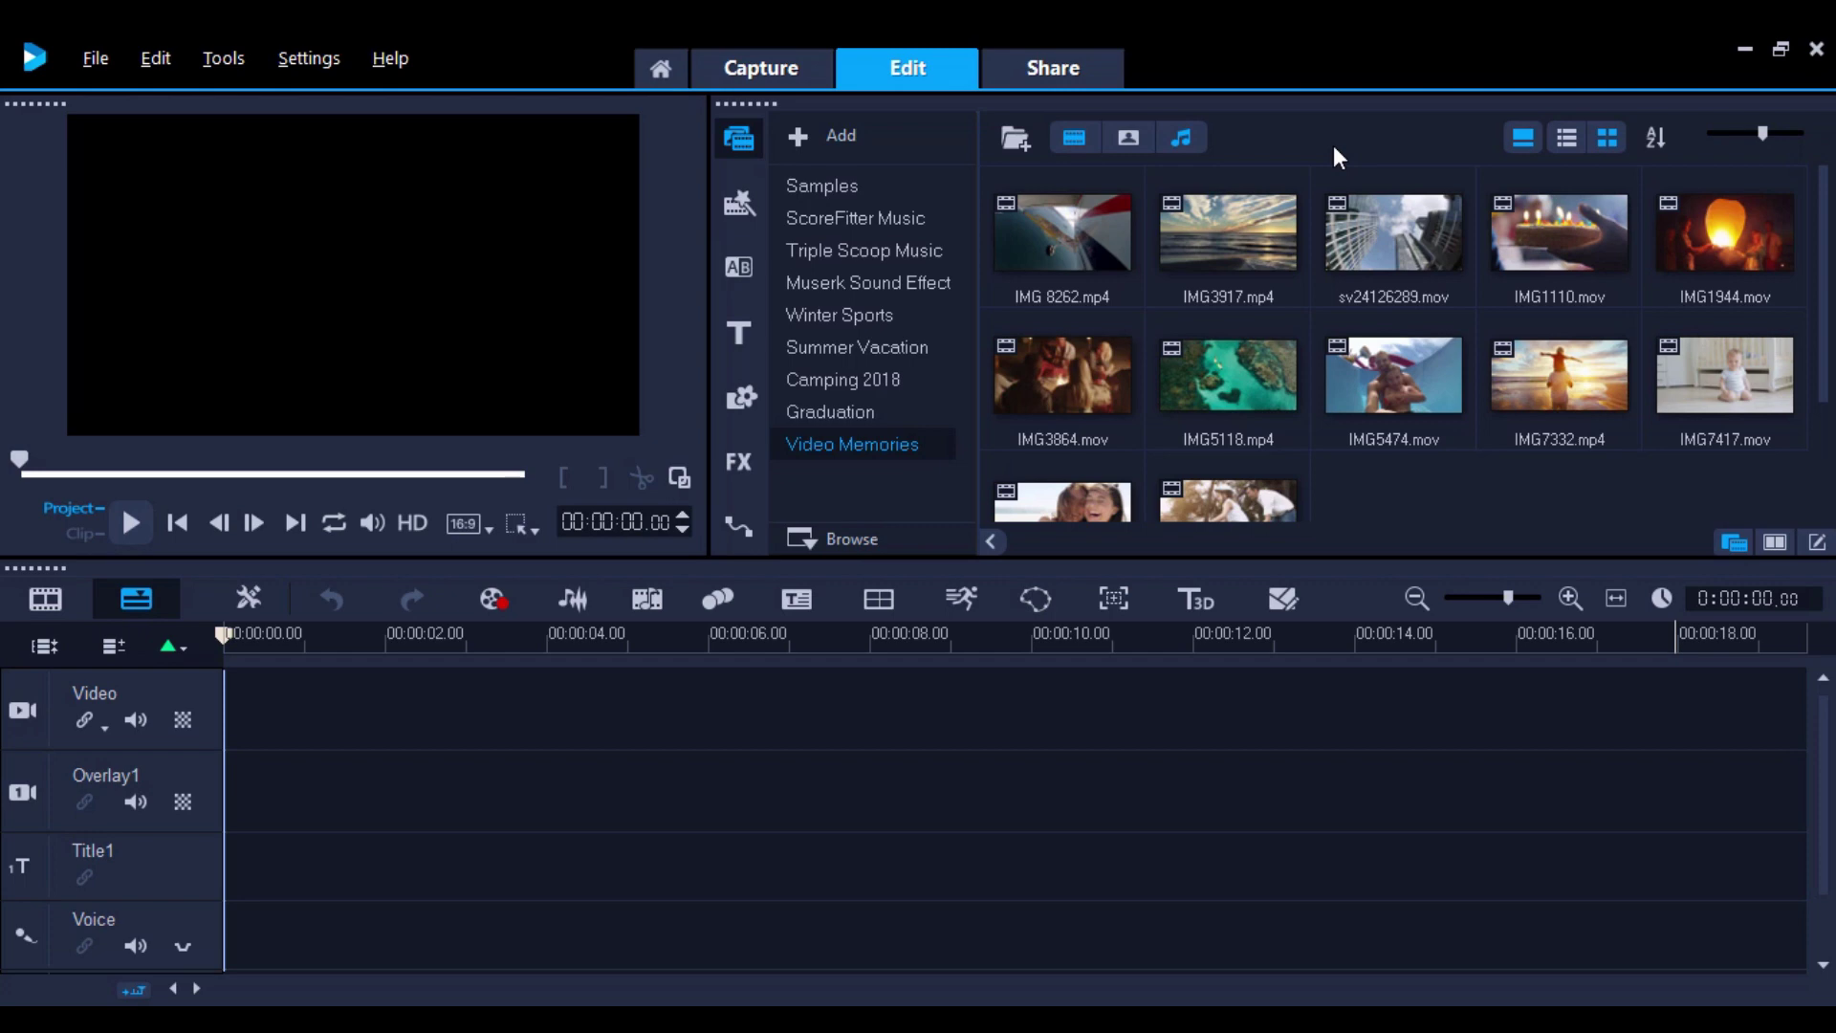
Step: Place IMG3917.mp4 at the start of the Video track, followed by IMG 8262.mp4
{"action": "left_click", "coordinate": [1260, 209]}
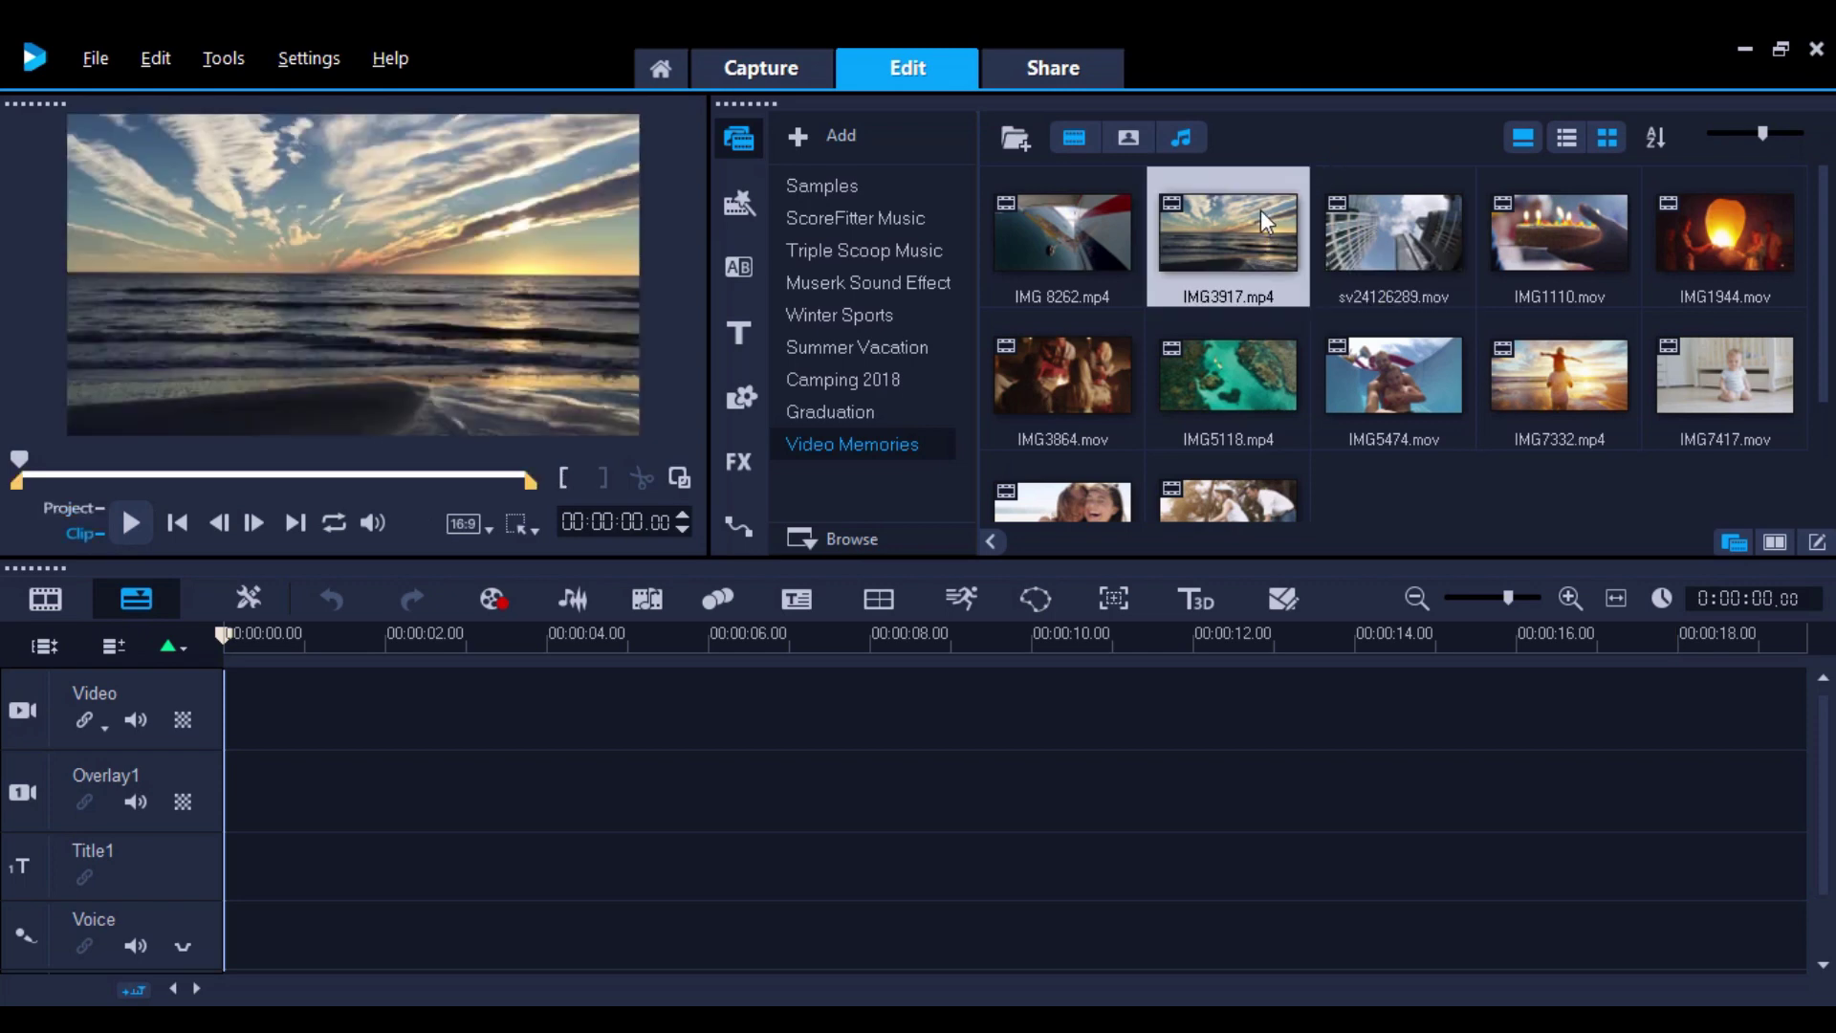
{"action": "left_click_drag", "start_coordinate": [1249, 227], "coordinate": [1017, 695]}
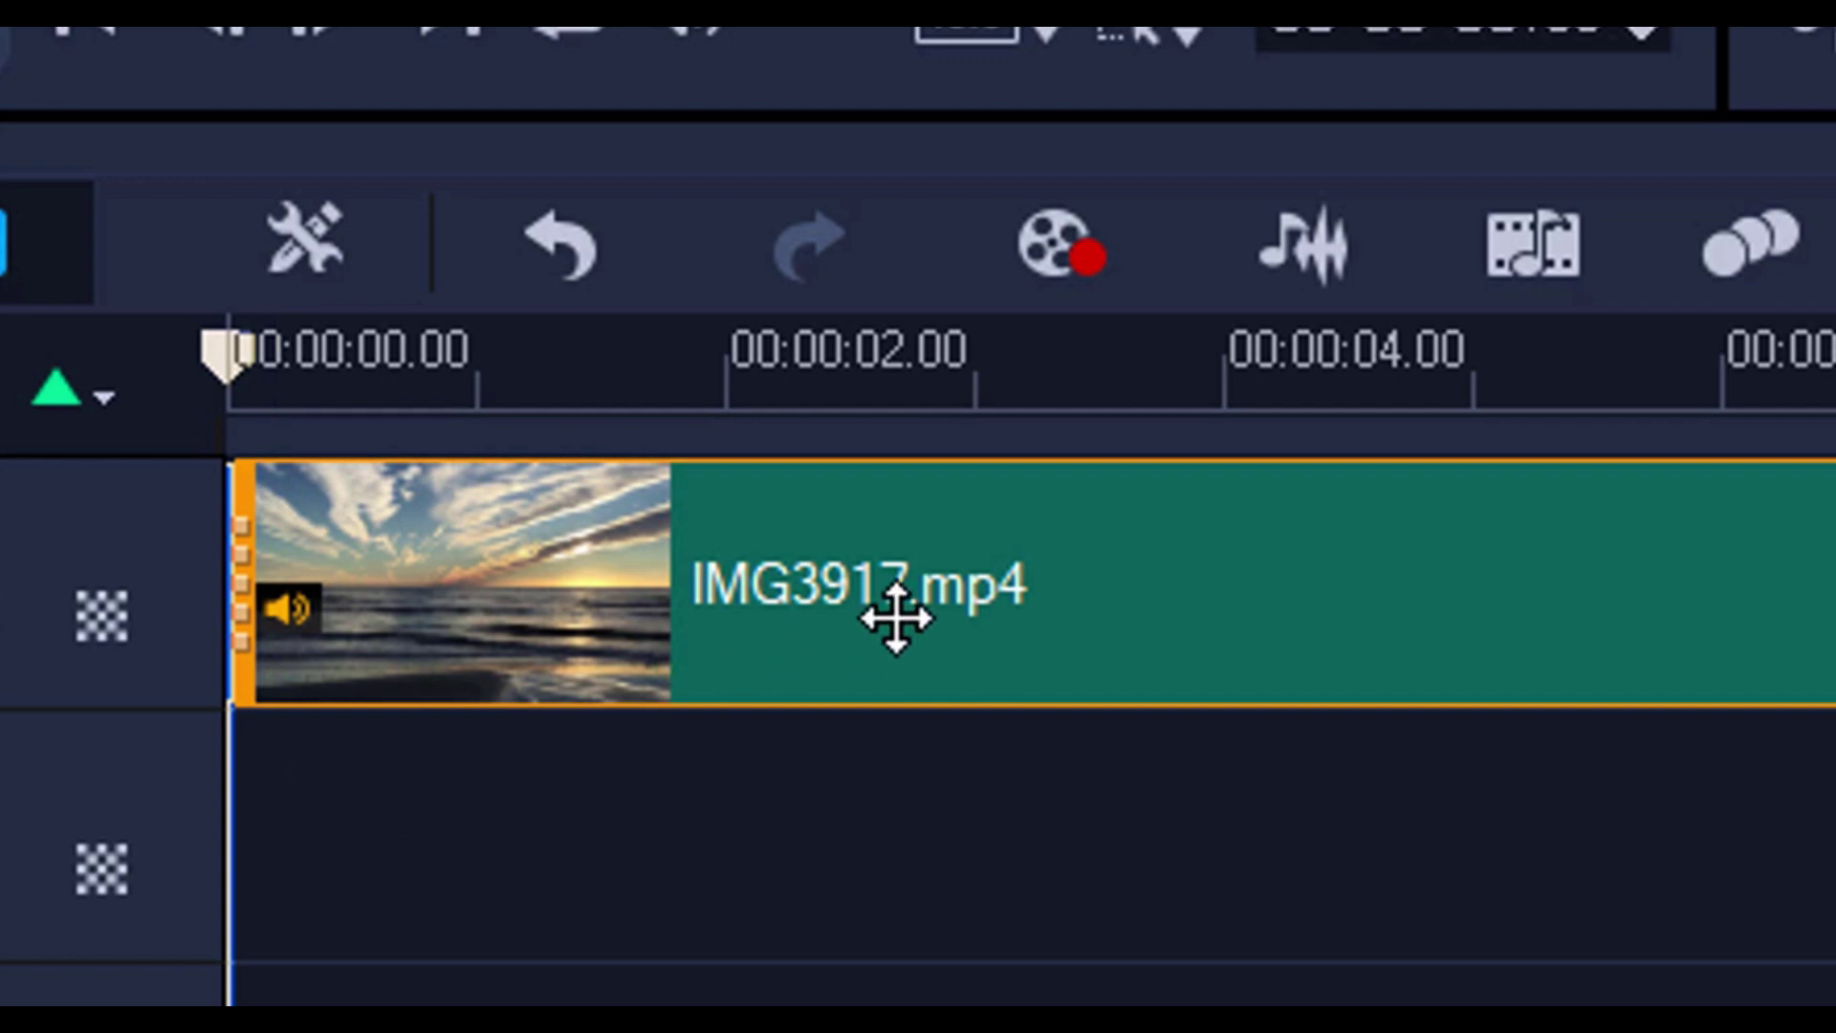
{"action": "left_click", "coordinate": [1320, 275]}
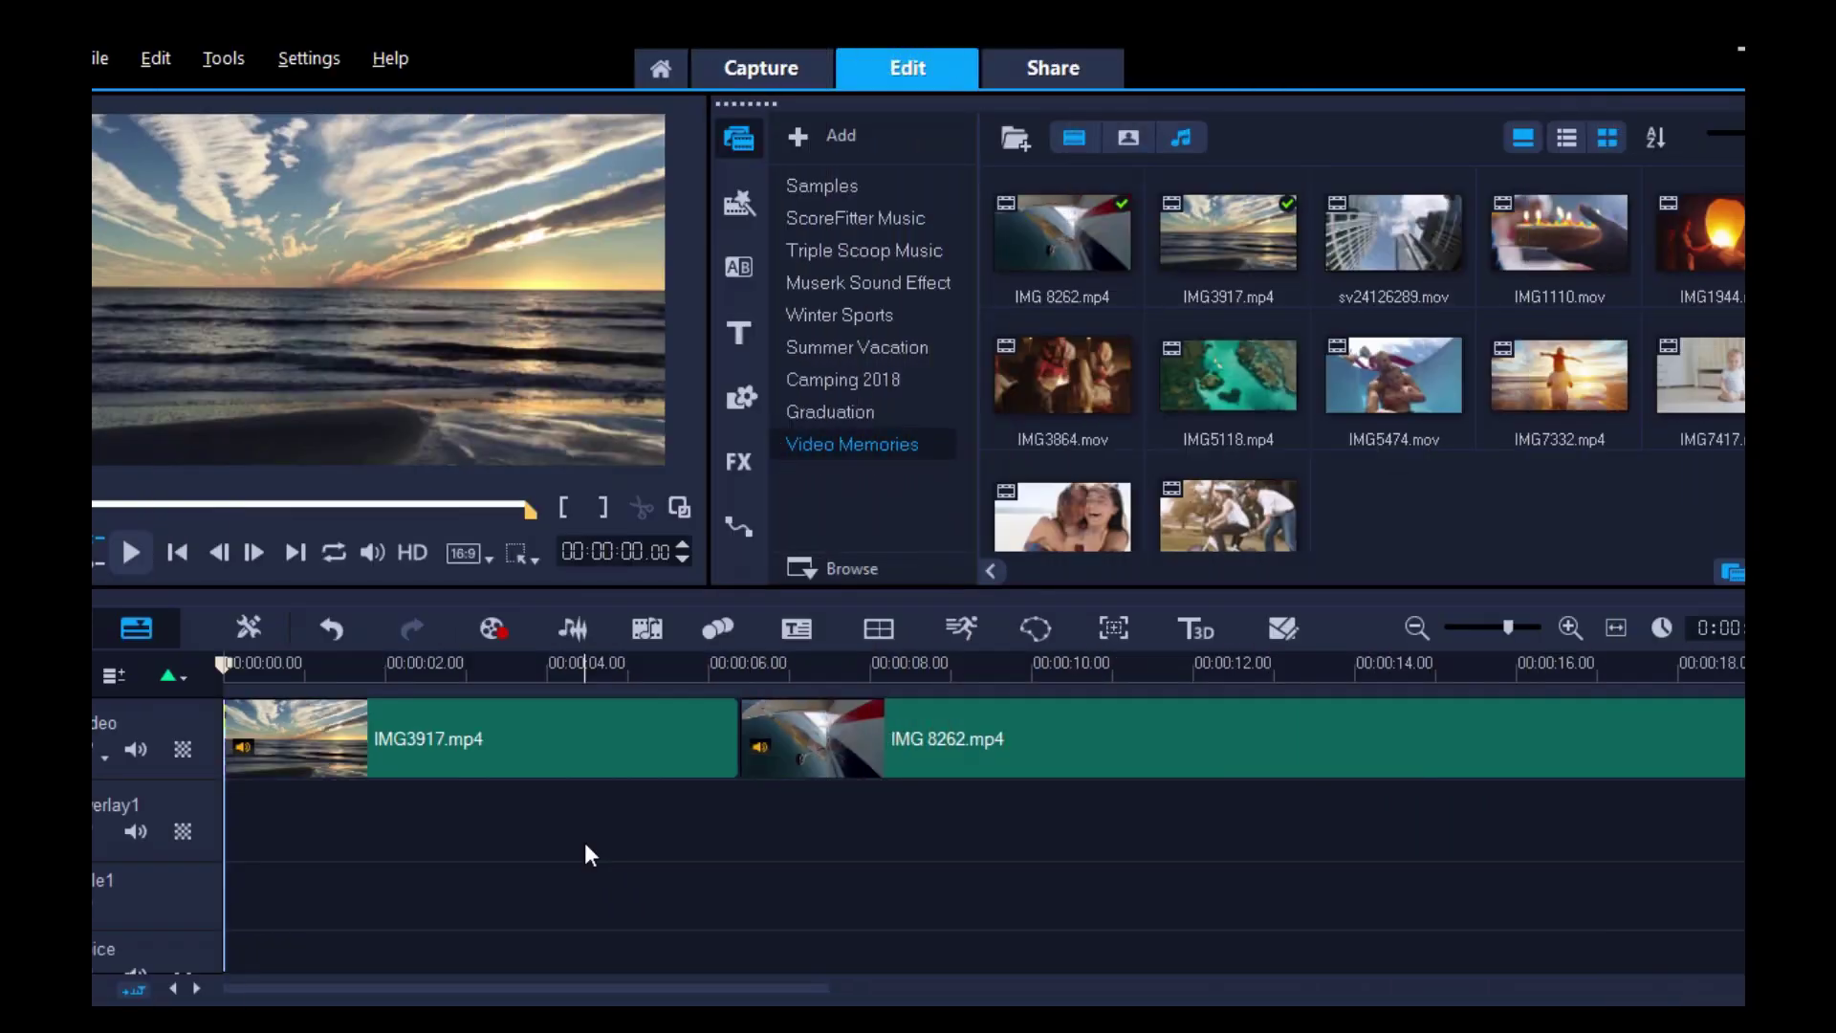
Step: Mute IMG3917.mp4's audio from its clip menu and mute the whole Video track
{"action": "right_click", "coordinate": [502, 738]}
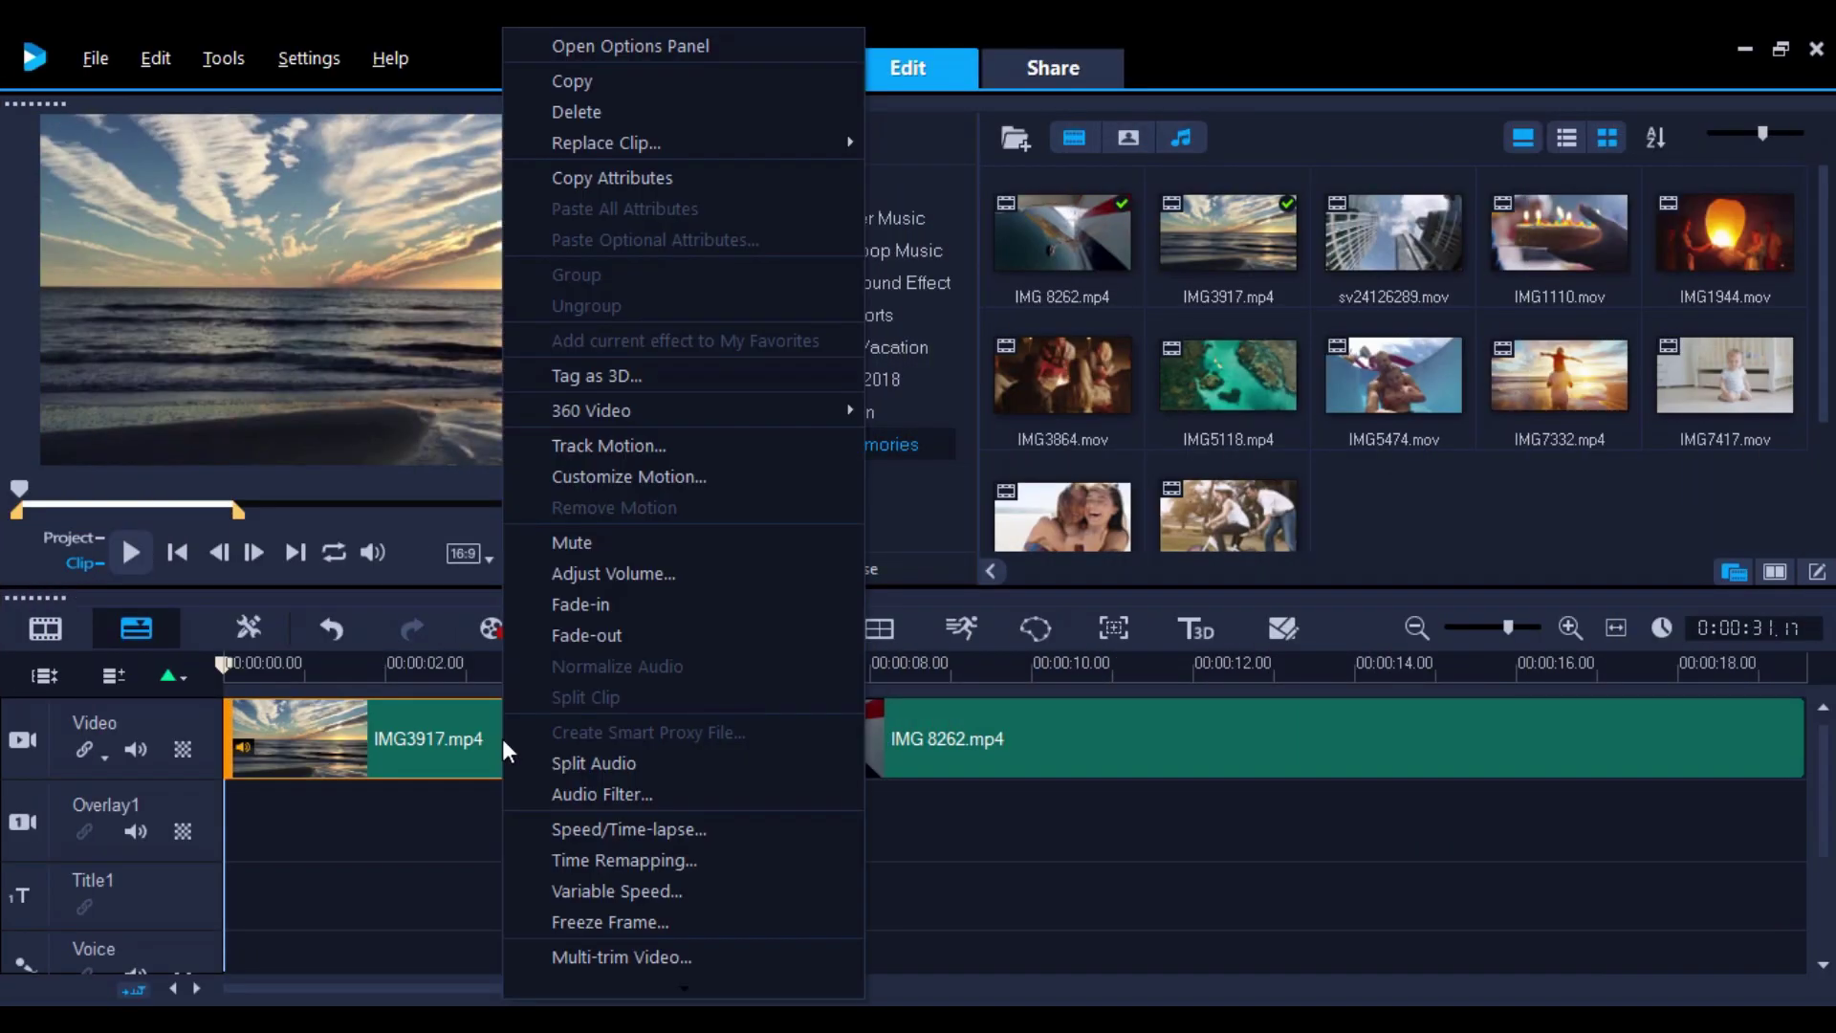
{"action": "left_click", "coordinate": [541, 544]}
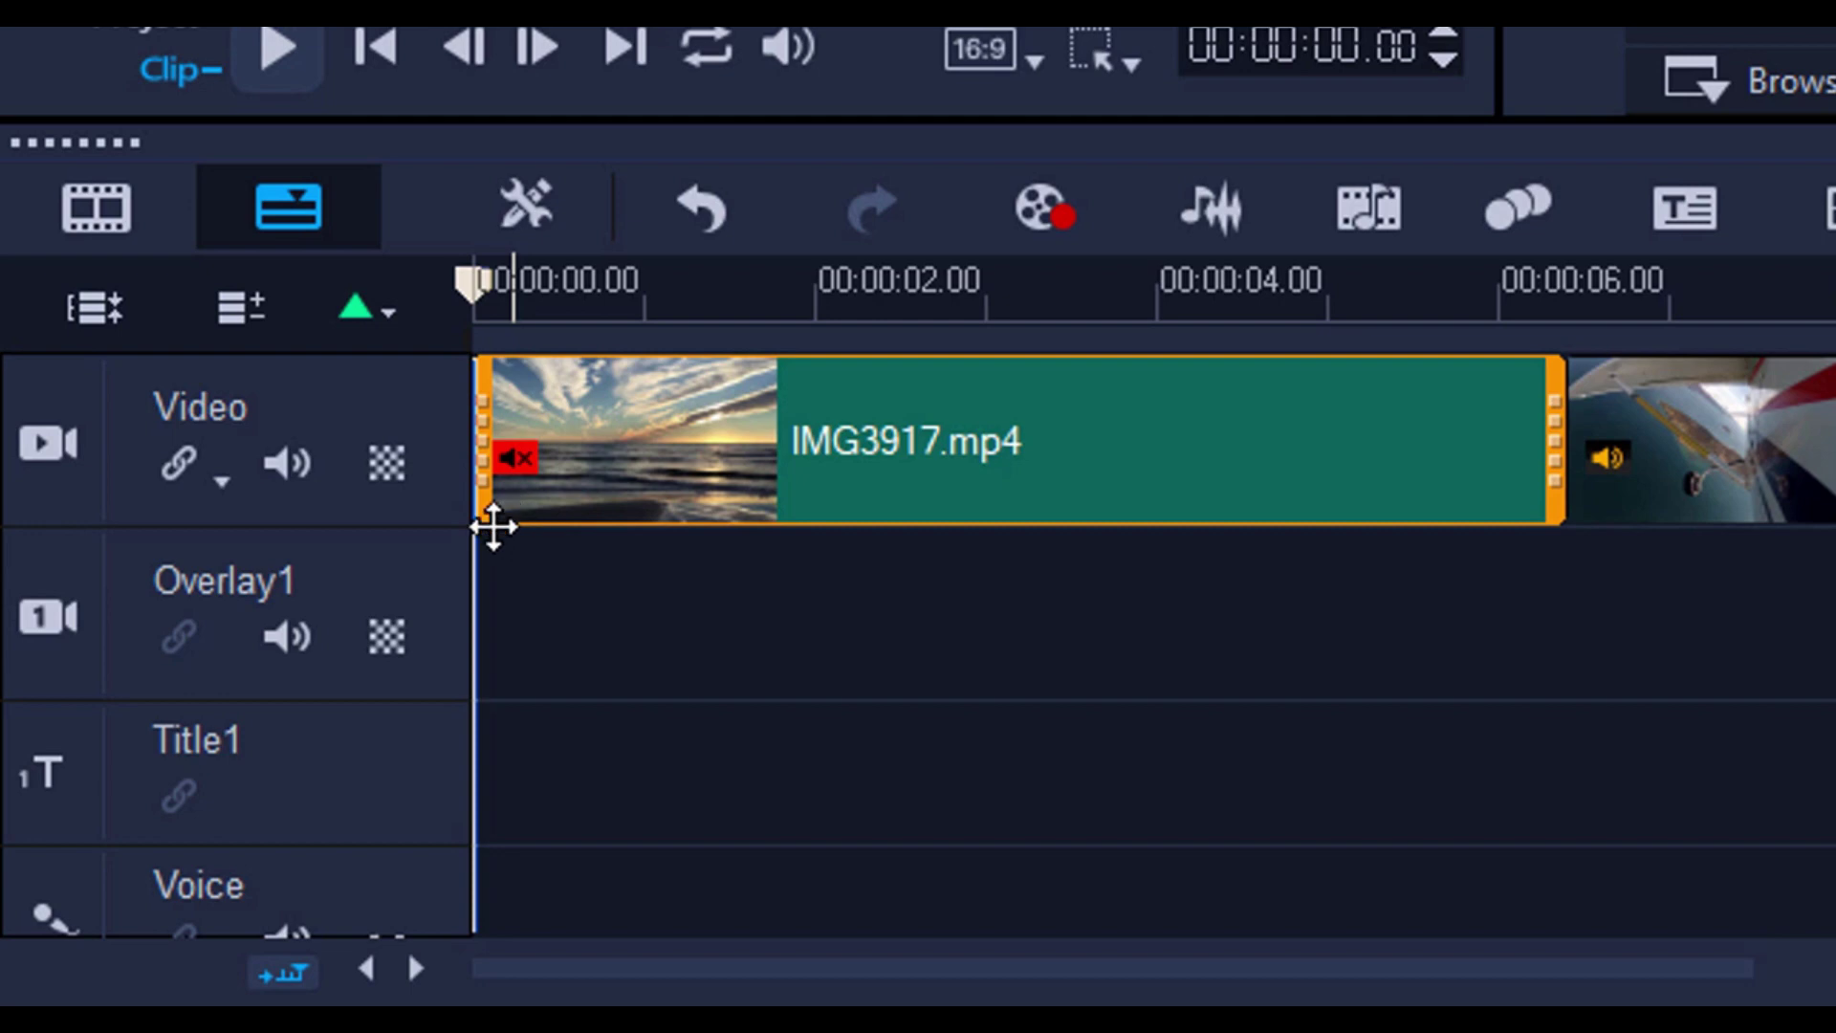
{"action": "left_click", "coordinate": [279, 463]}
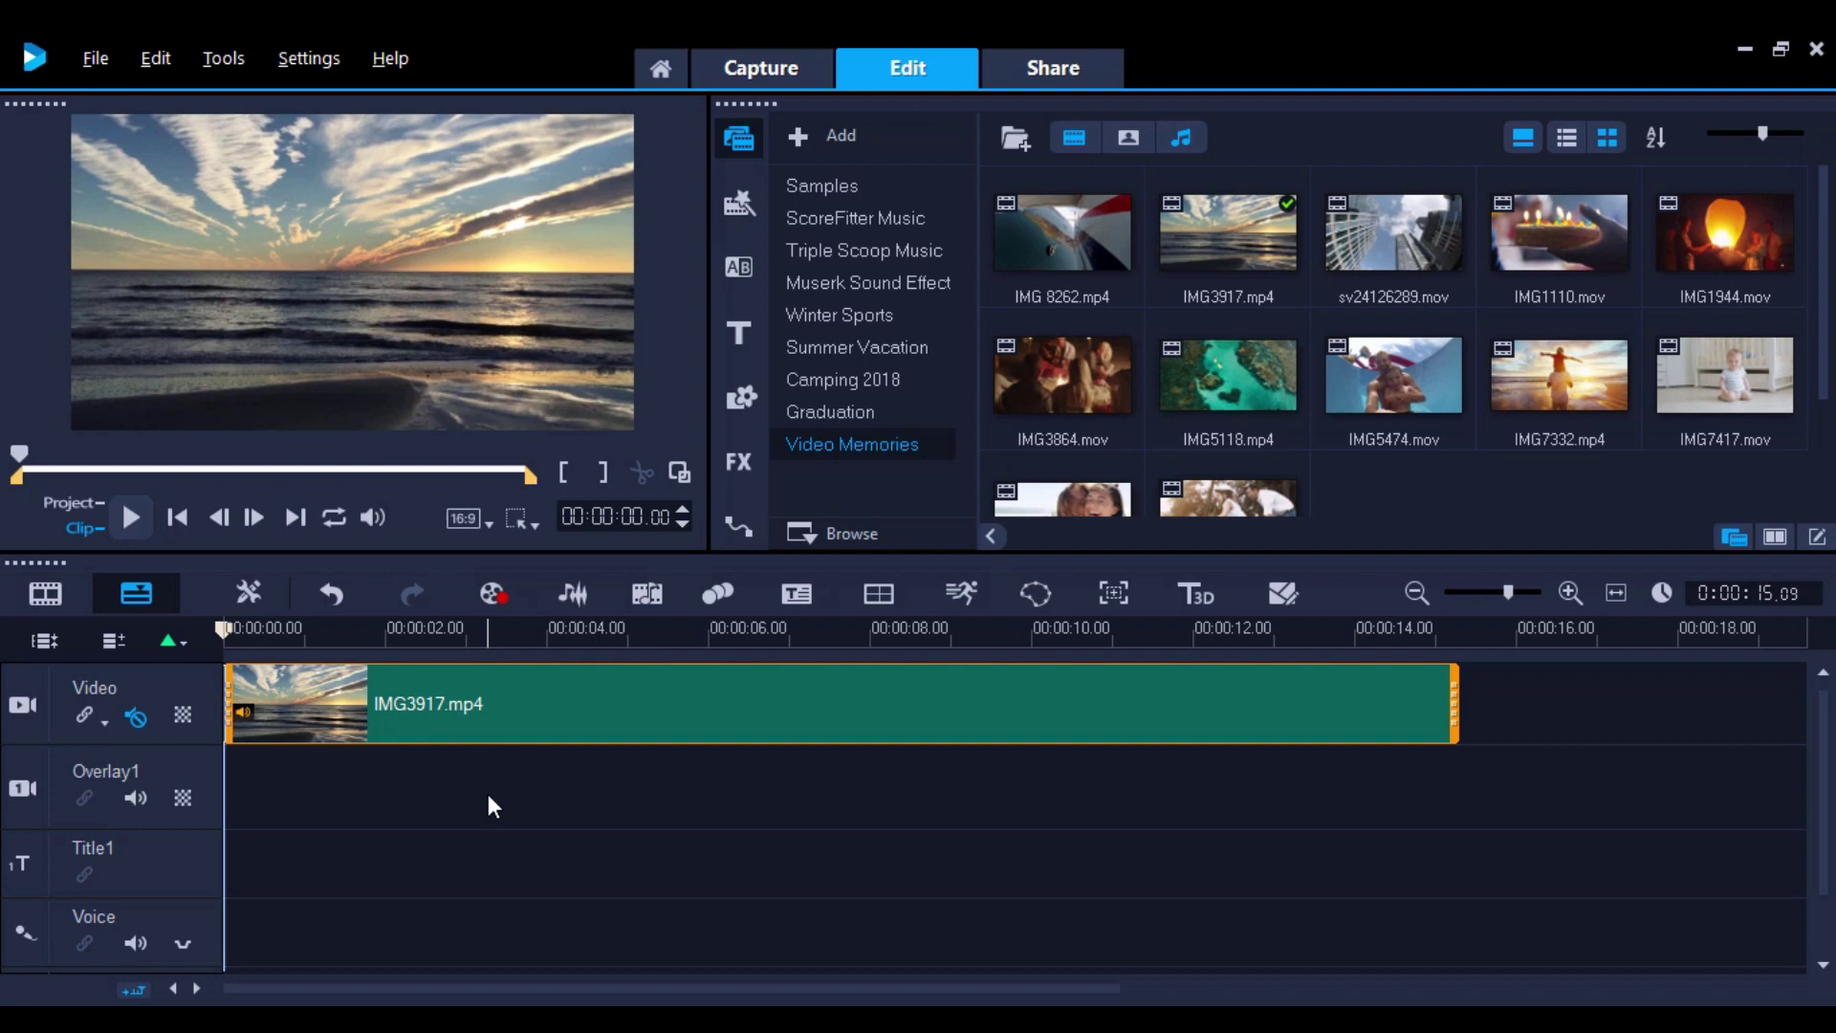
Step: Split the audio out of IMG3917.mp4 and shift the separated audio clip later on the timeline
{"action": "right_click", "coordinate": [520, 720]}
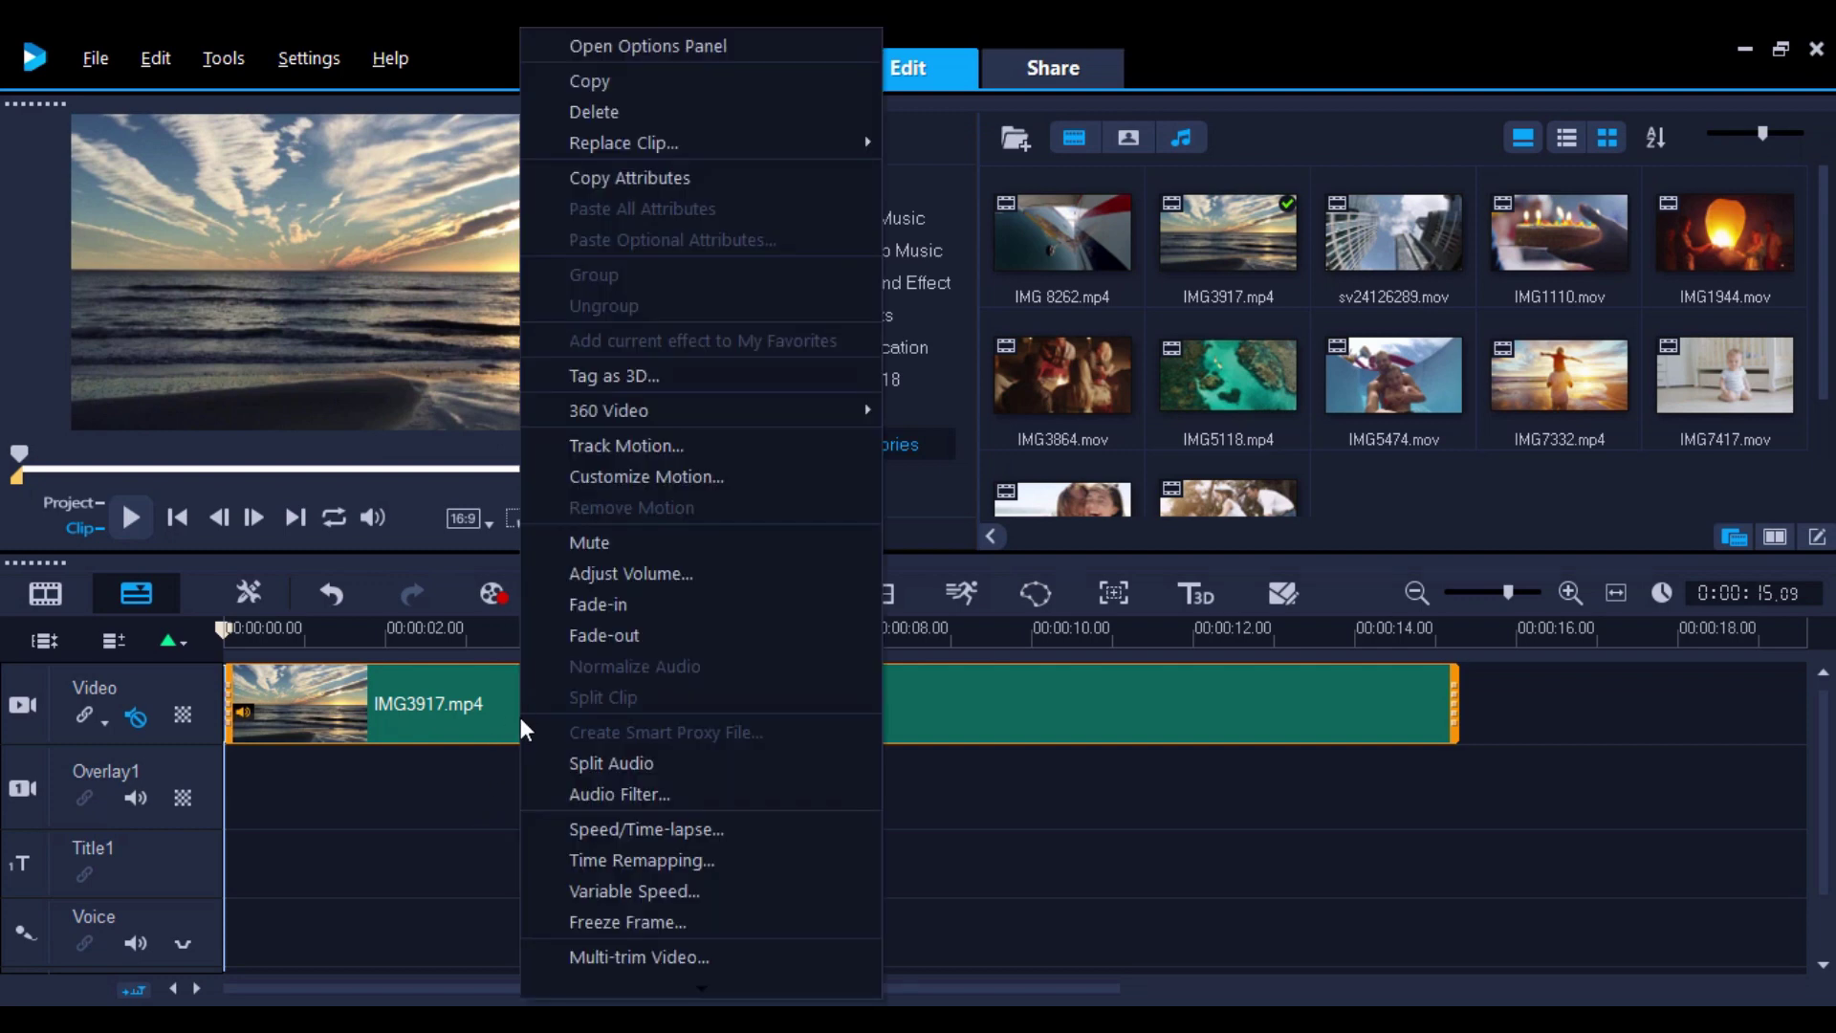
{"action": "left_click", "coordinate": [561, 765]}
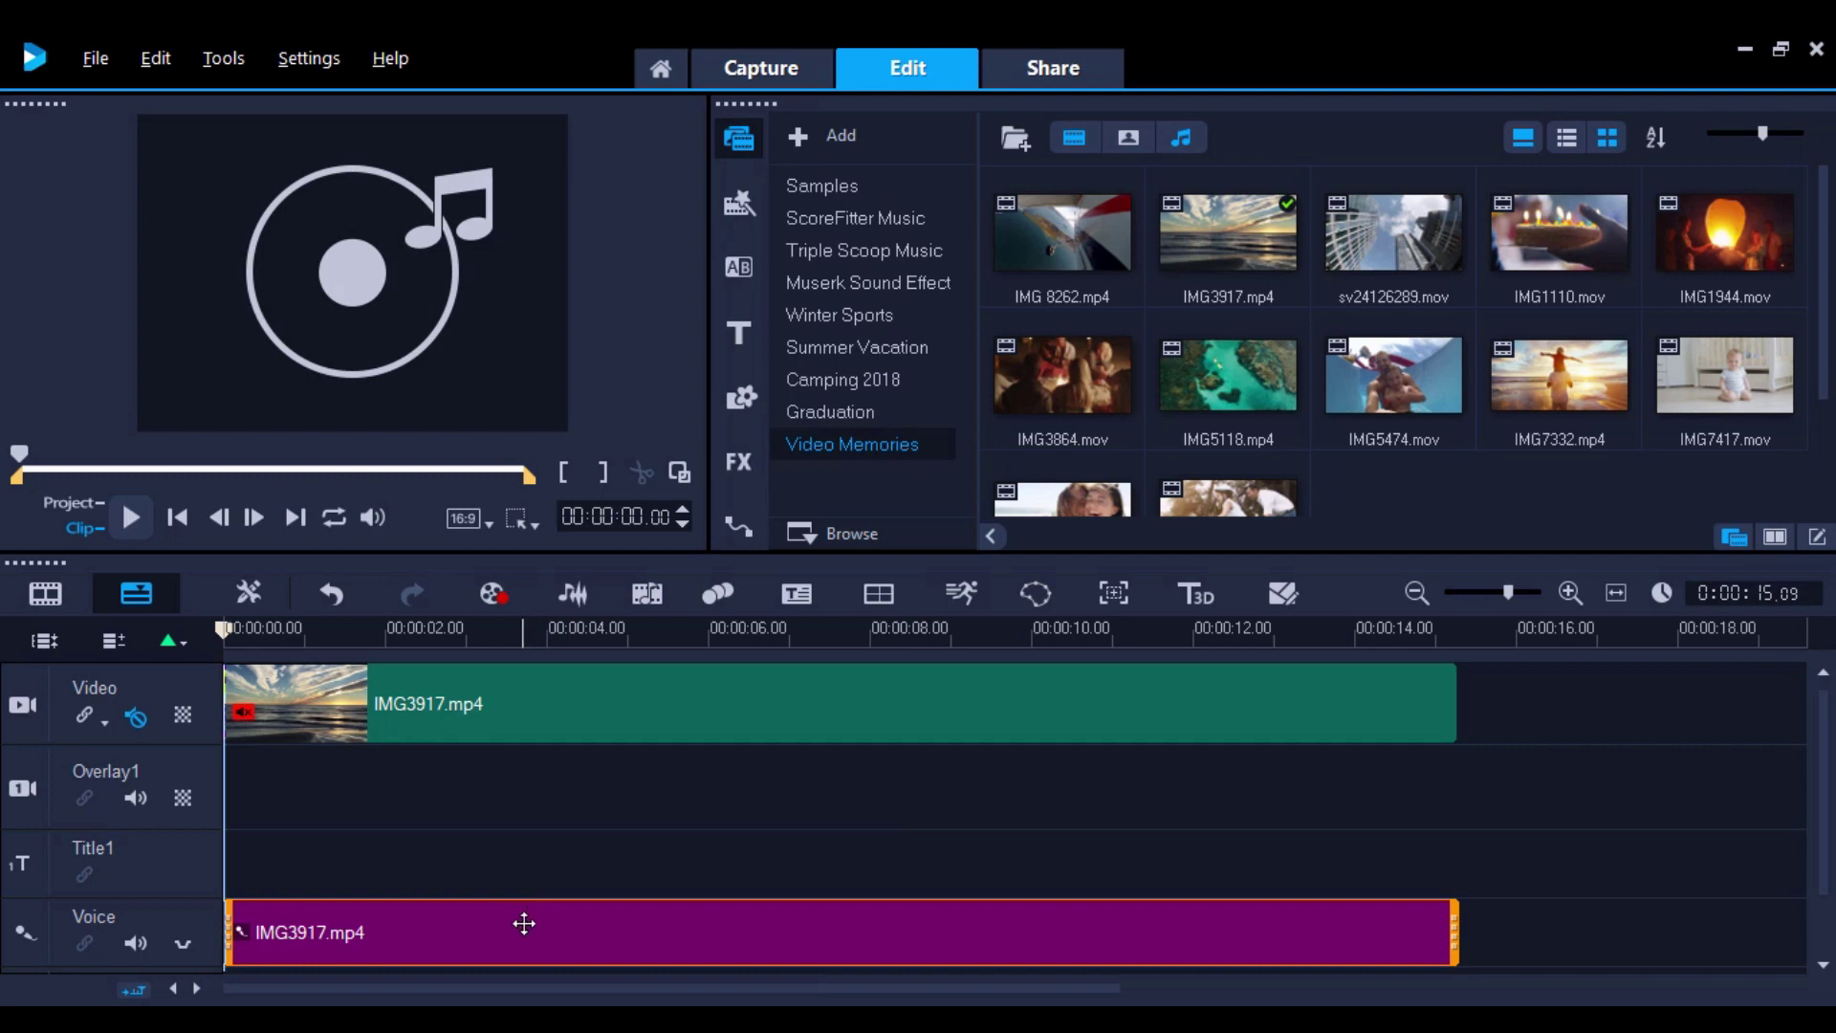
{"action": "left_click_drag", "start_coordinate": [523, 923], "coordinate": [679, 953]}
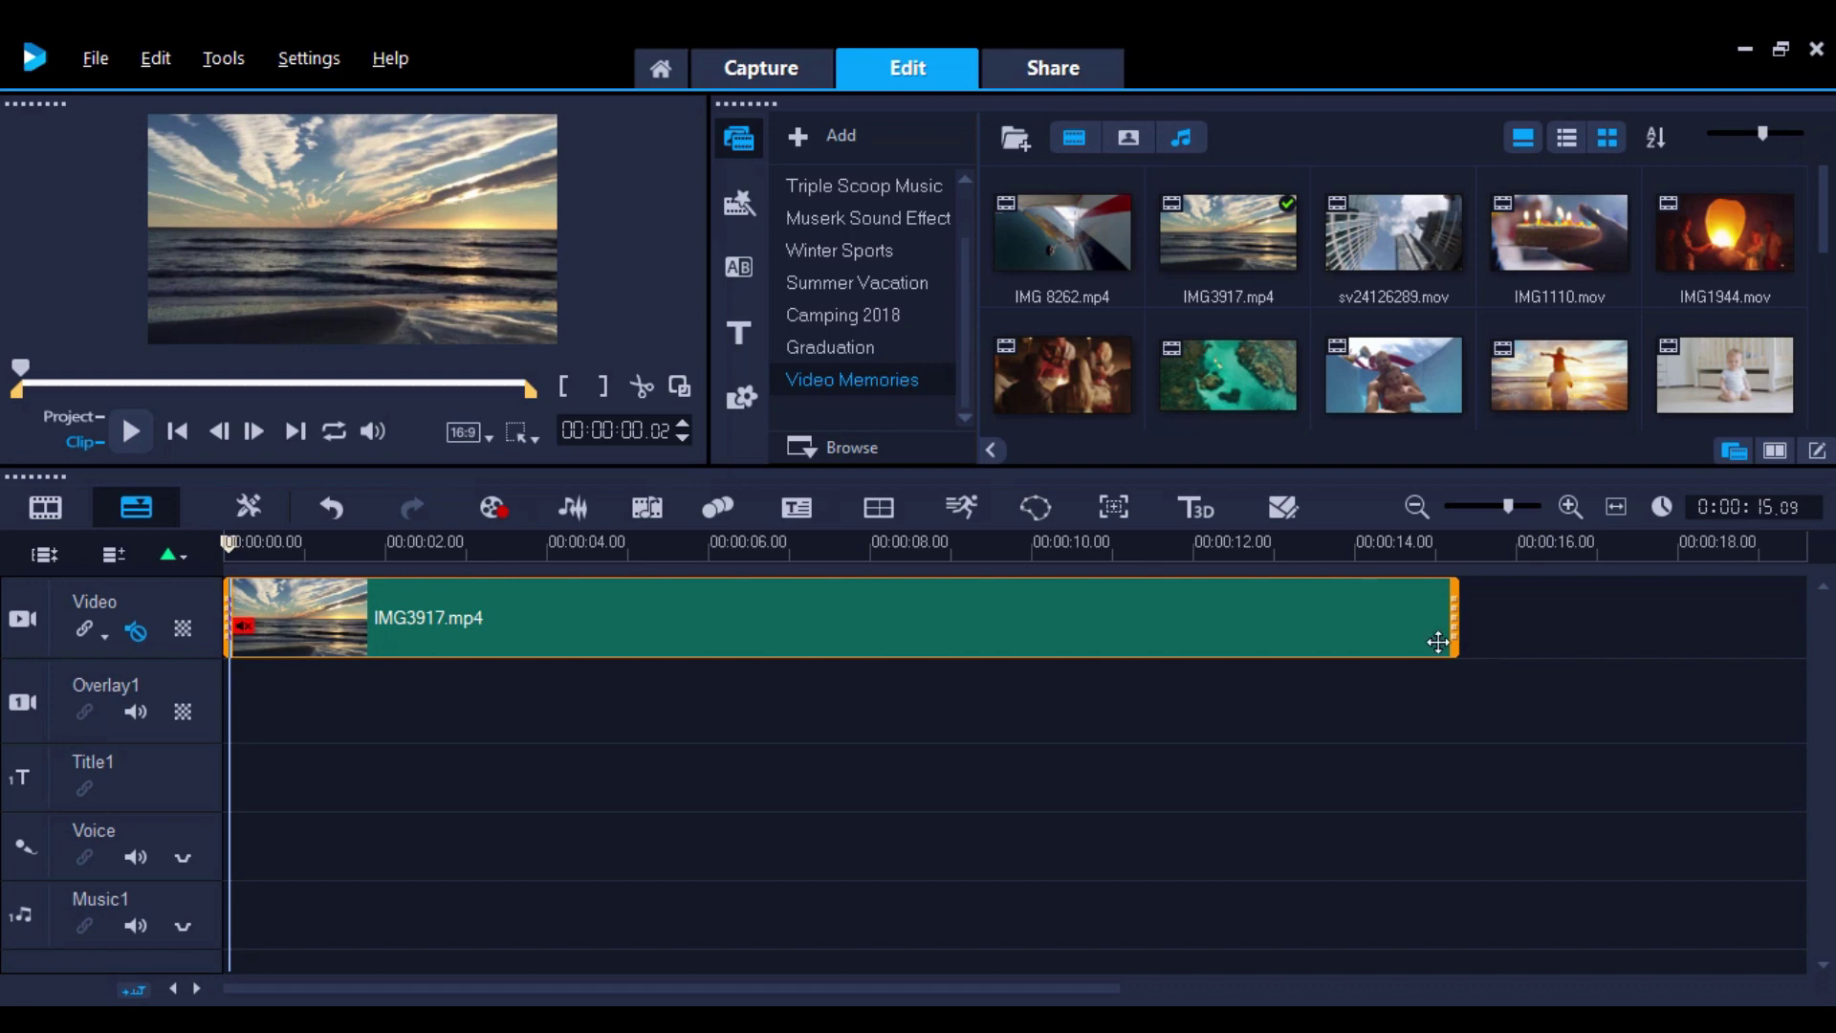
Step: Add Auto Music 'A Gift To Be Simple - Summer Solstice' to the timeline after previewing it, then play from about 6 seconds
{"action": "left_click", "coordinate": [1306, 629]}
{"action": "left_click", "coordinate": [647, 509]}
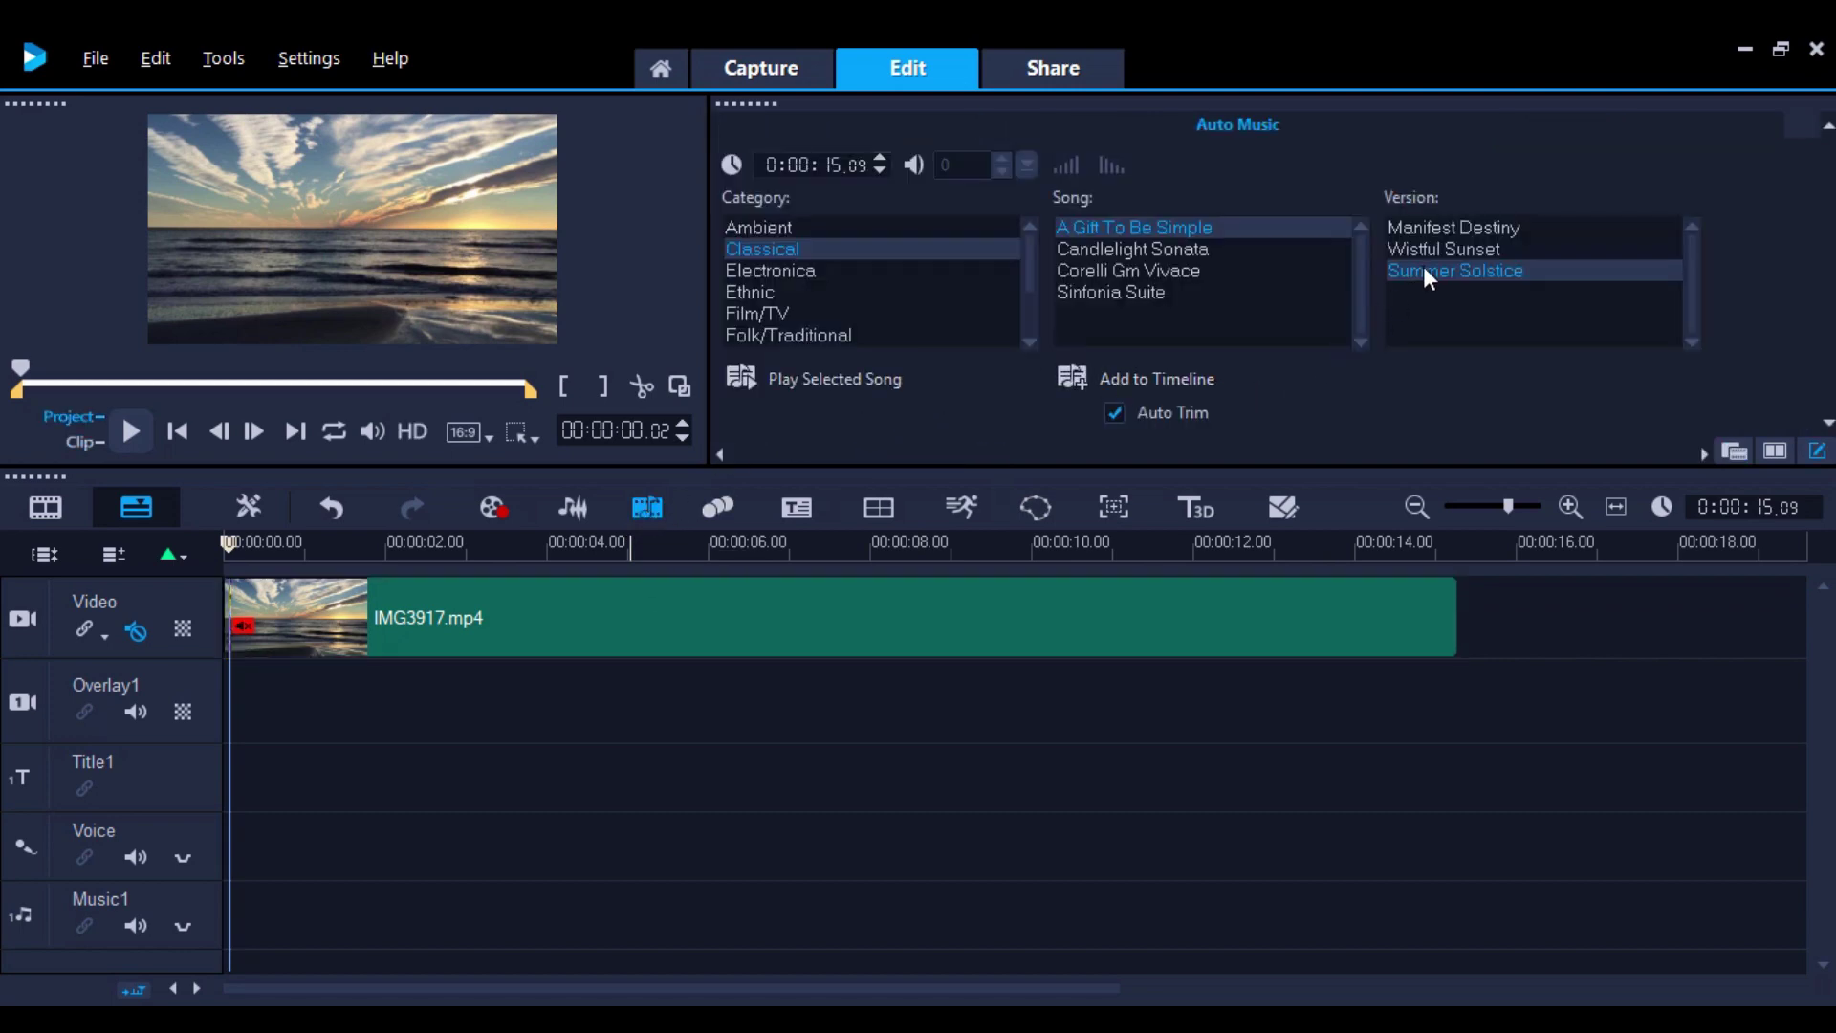
{"action": "left_click", "coordinate": [853, 381]}
{"action": "left_click", "coordinate": [789, 381]}
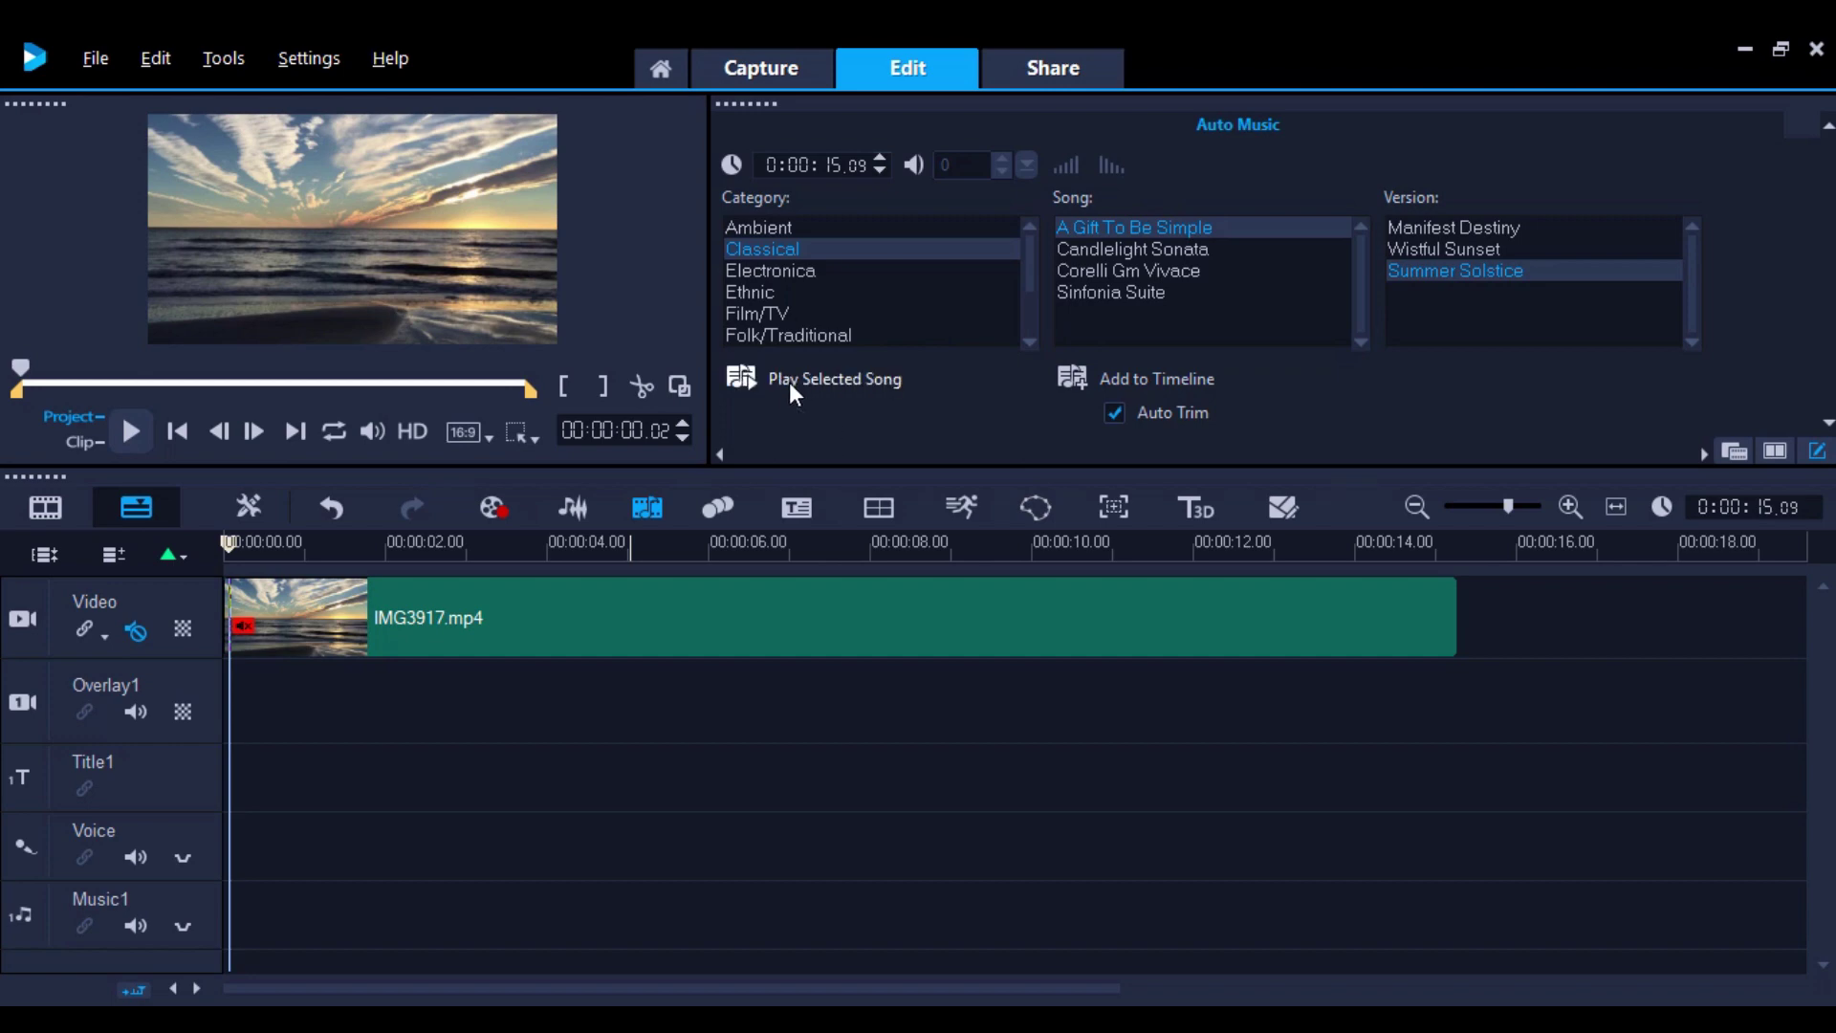
{"action": "left_click", "coordinate": [1081, 378]}
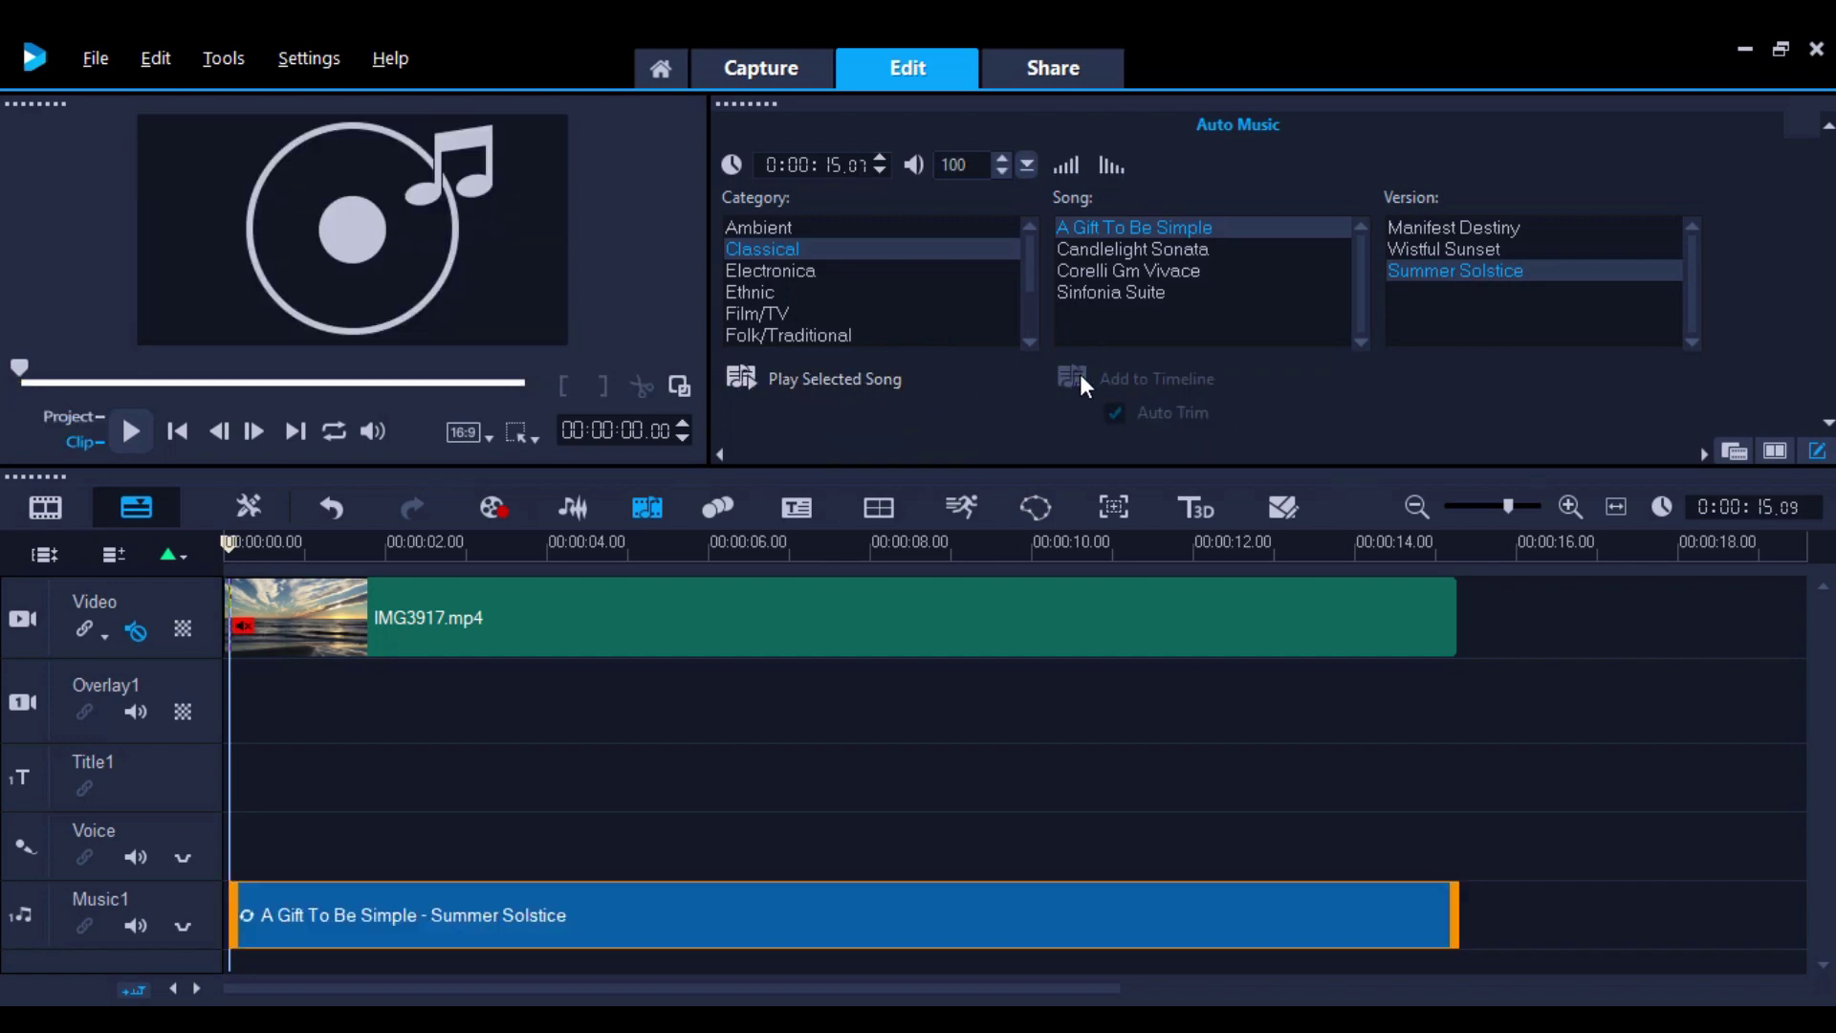
{"action": "left_click", "coordinate": [760, 543]}
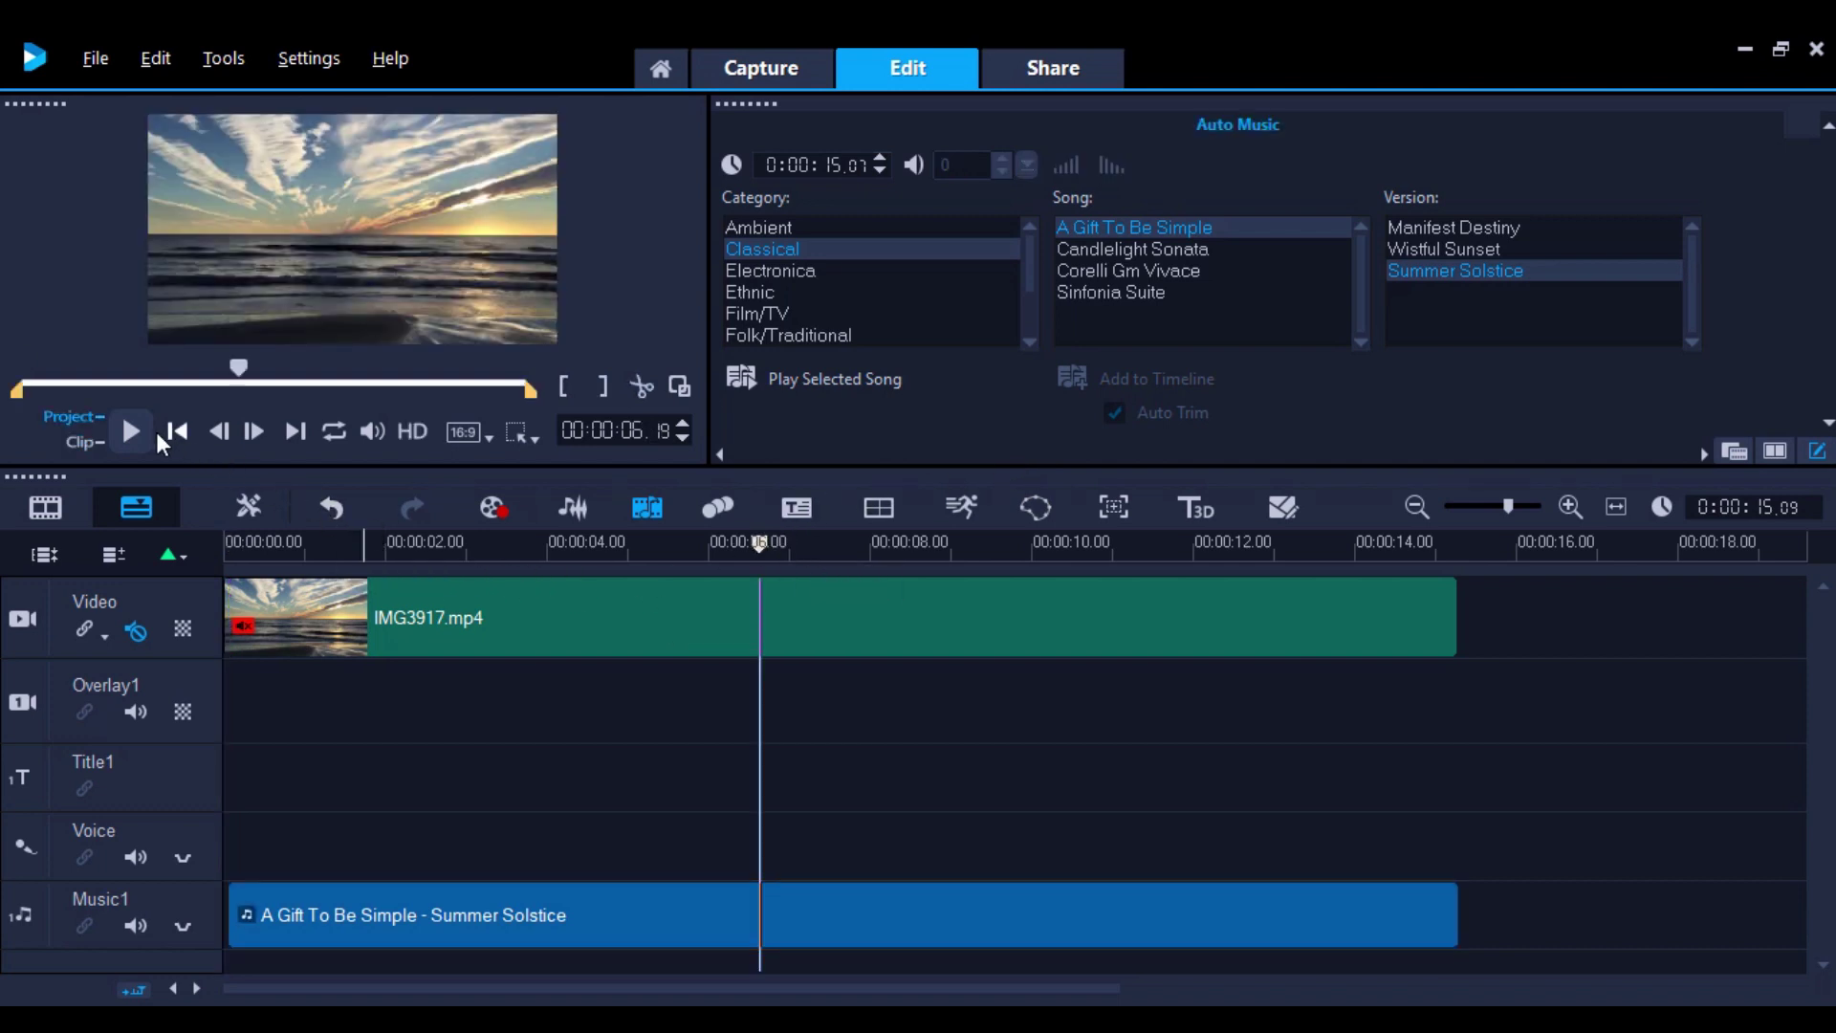
{"action": "left_click", "coordinate": [134, 433]}
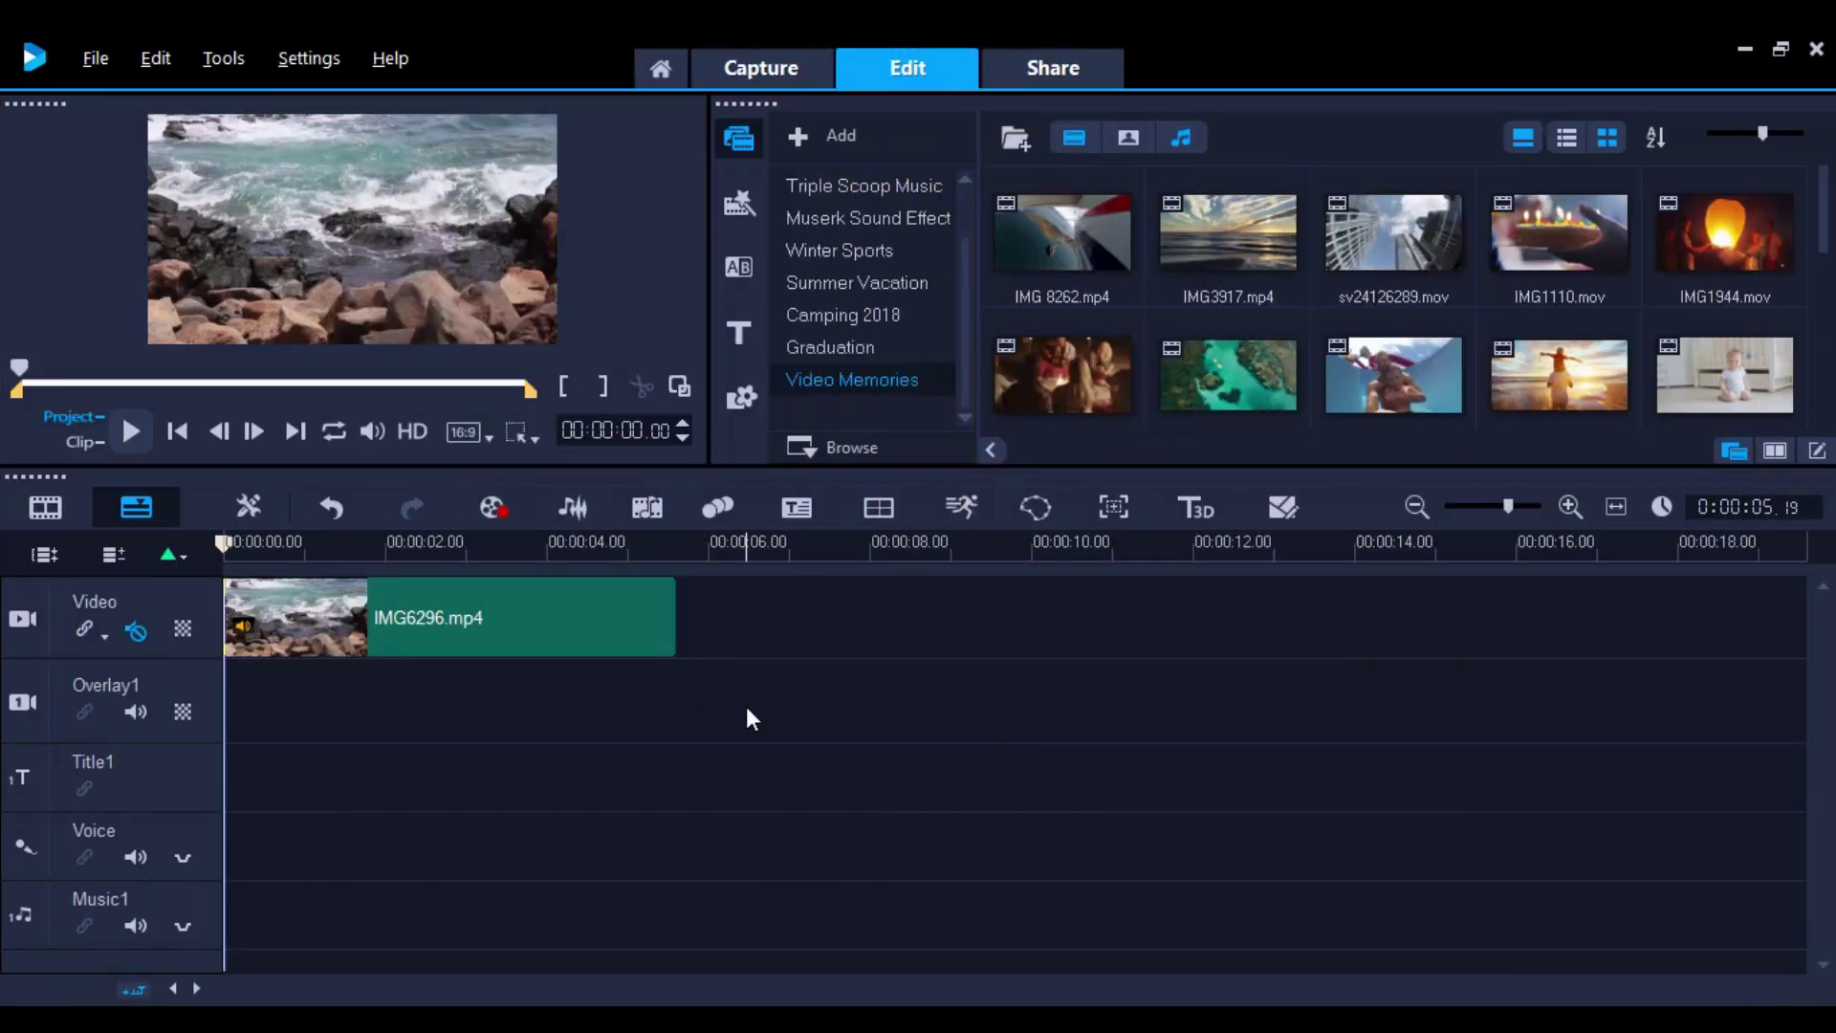
Step: Turn on audio fade-in and fade-out for IMG6296.mp4 and confirm both in its clip menu
{"action": "left_click", "coordinate": [619, 631]}
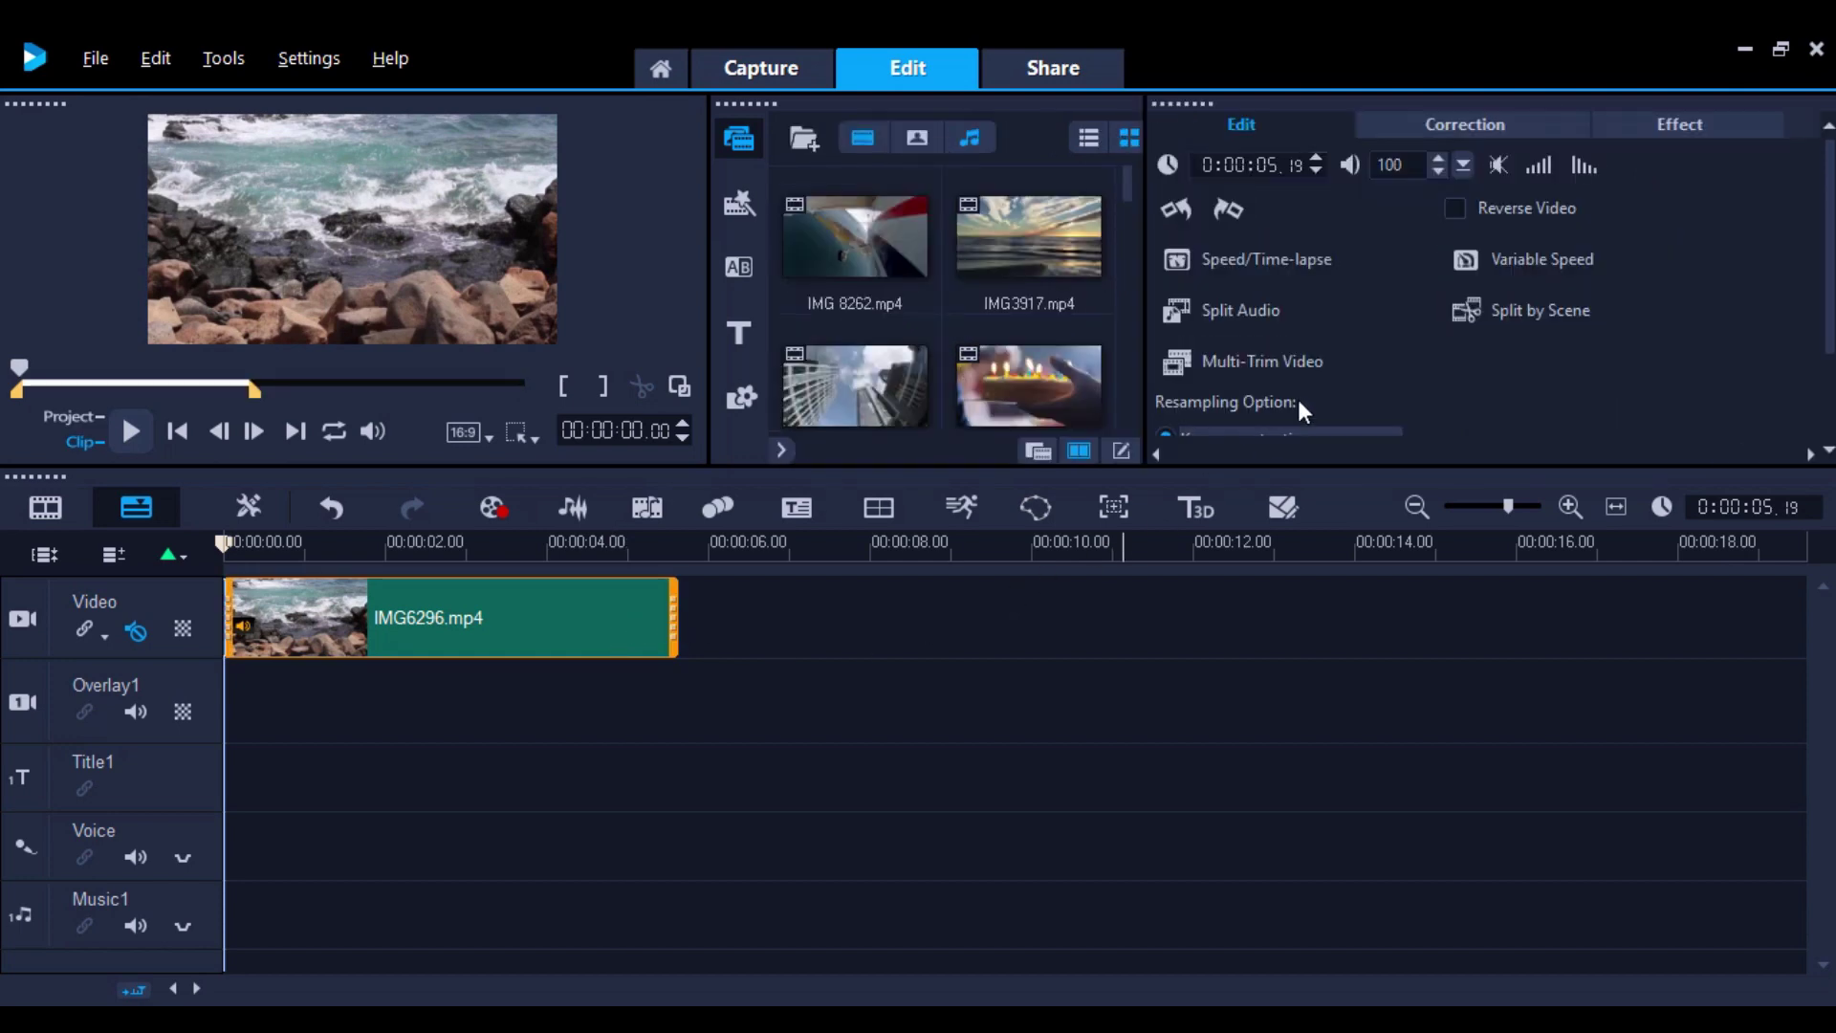
{"action": "left_click", "coordinate": [1549, 167]}
{"action": "left_click", "coordinate": [1588, 170]}
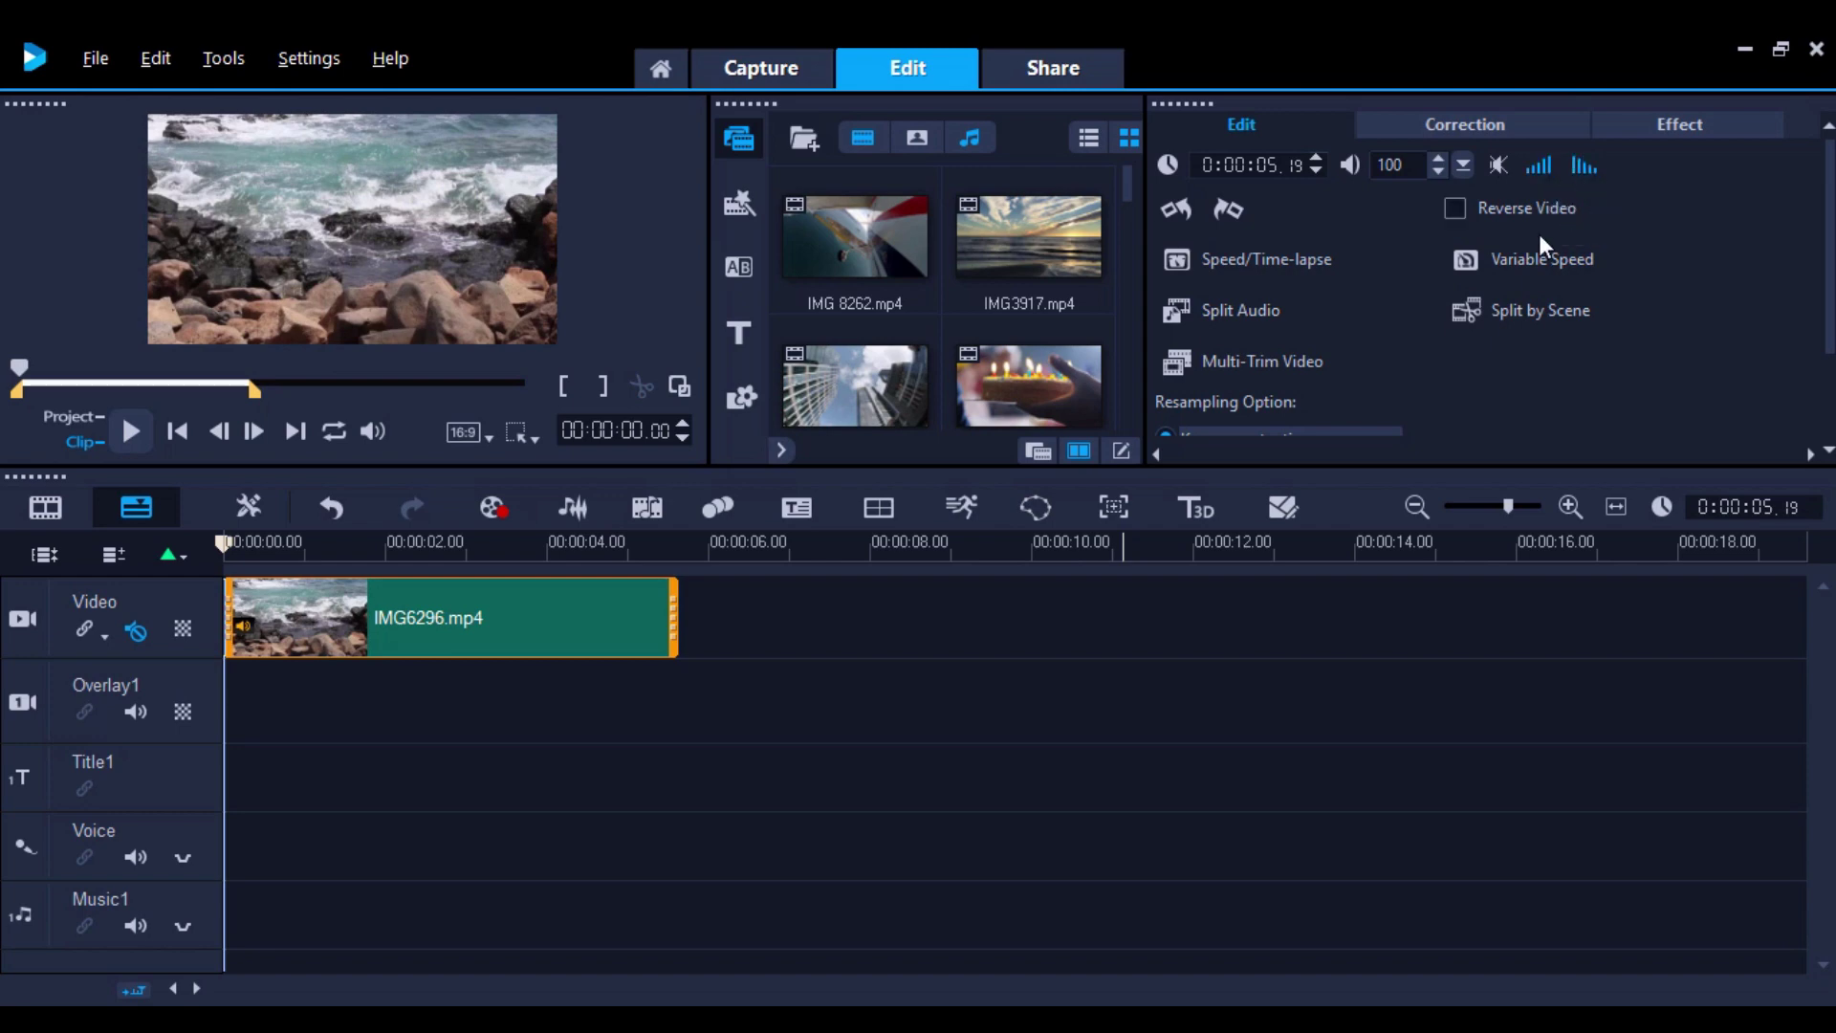
{"action": "right_click", "coordinate": [627, 604]}
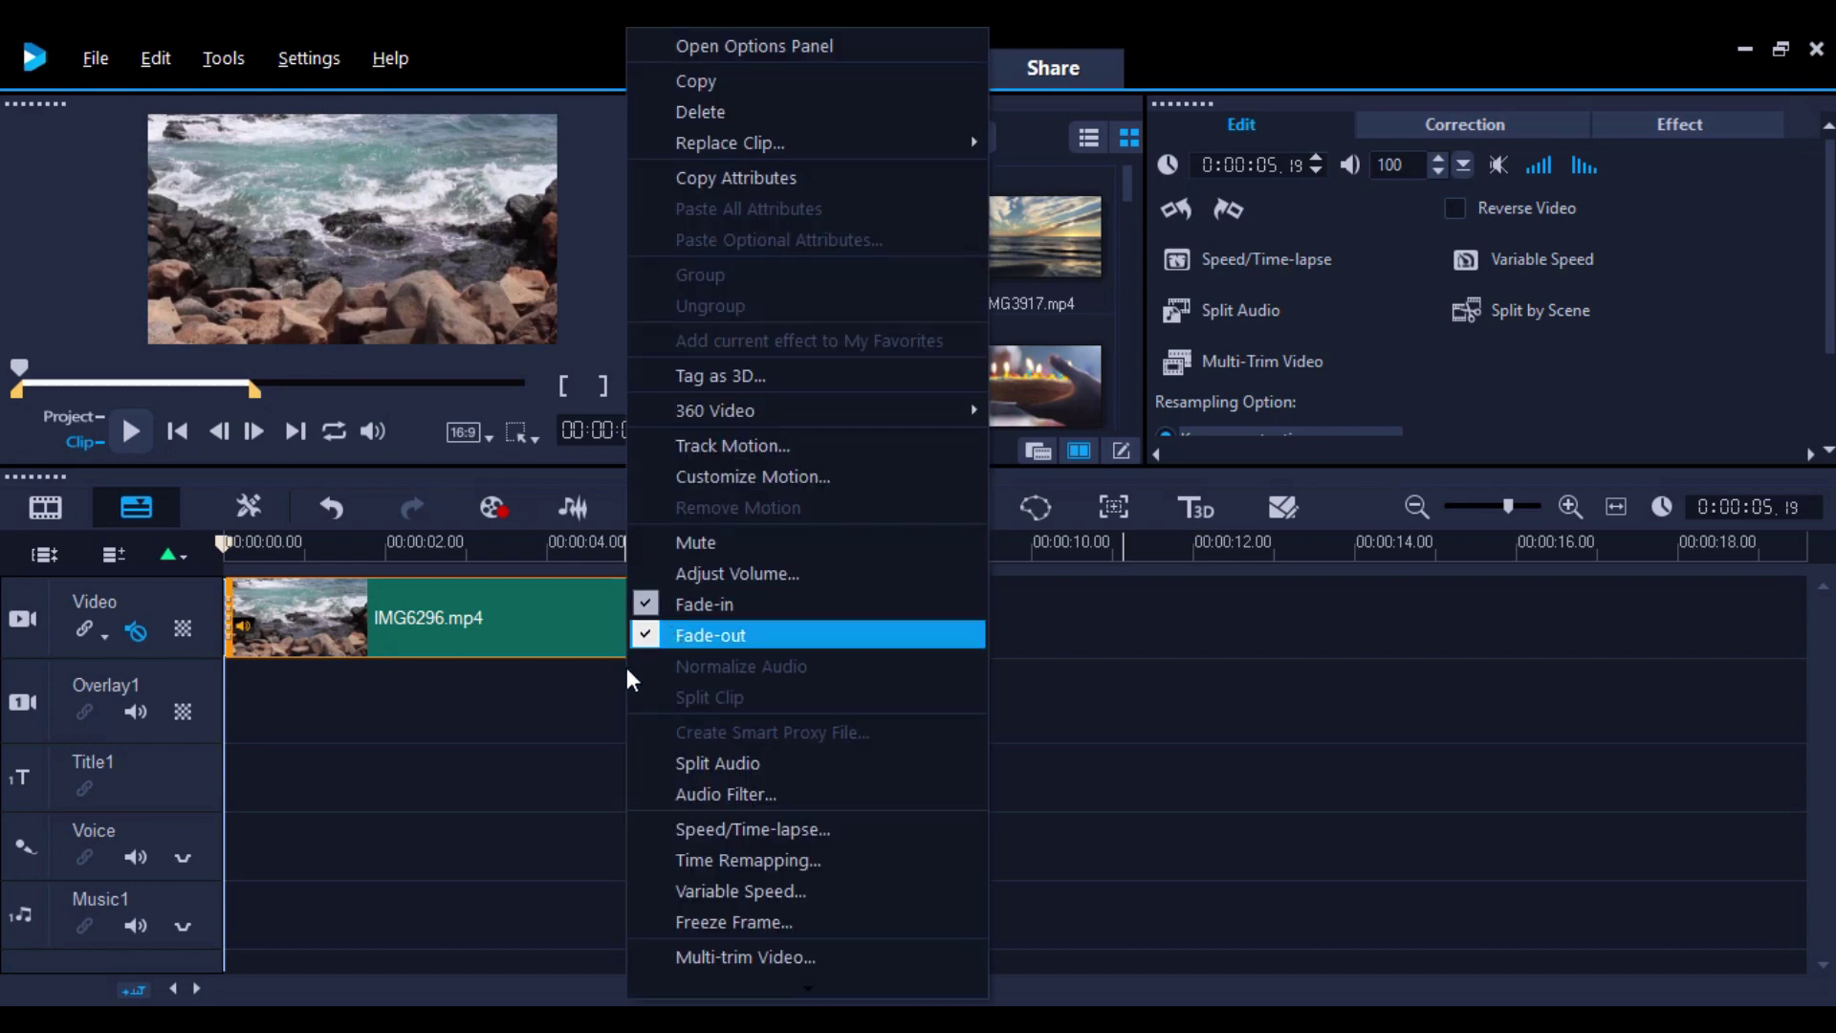
{"action": "left_click", "coordinate": [587, 673]}
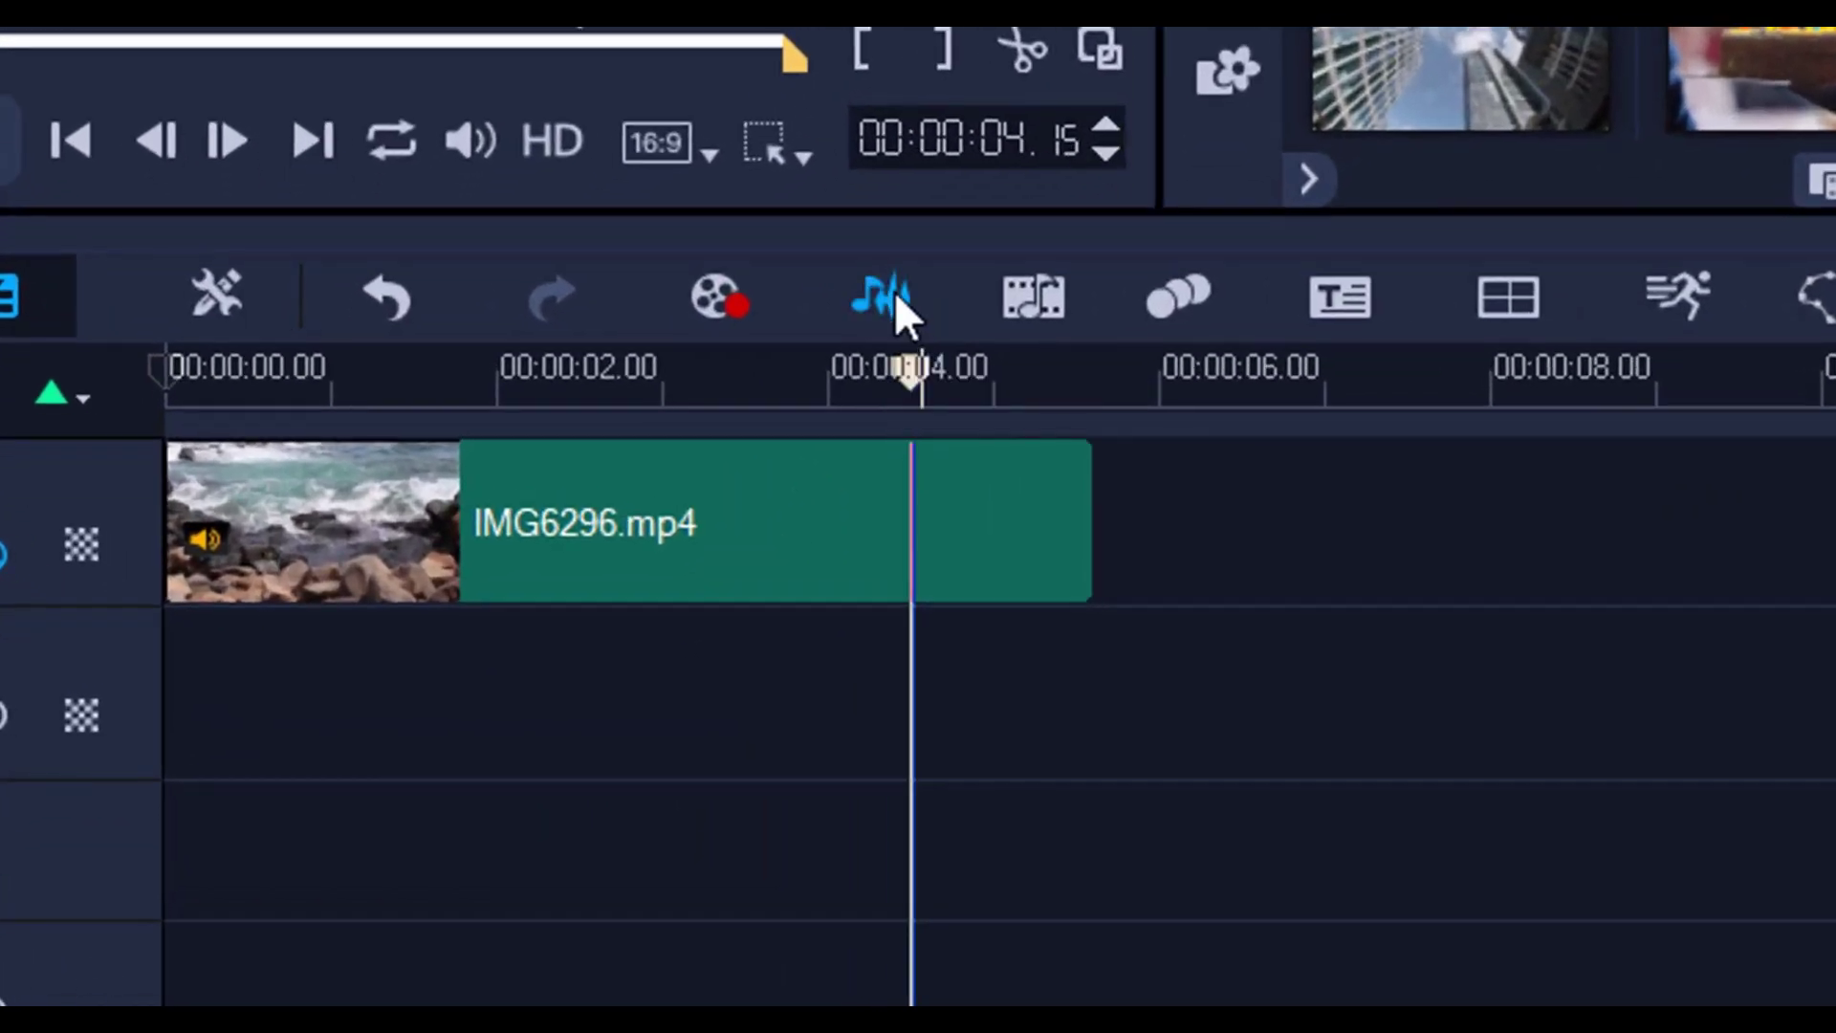
Step: Show the clip's volume envelope and play from the start to about 2 seconds
{"action": "left_click", "coordinate": [757, 392]}
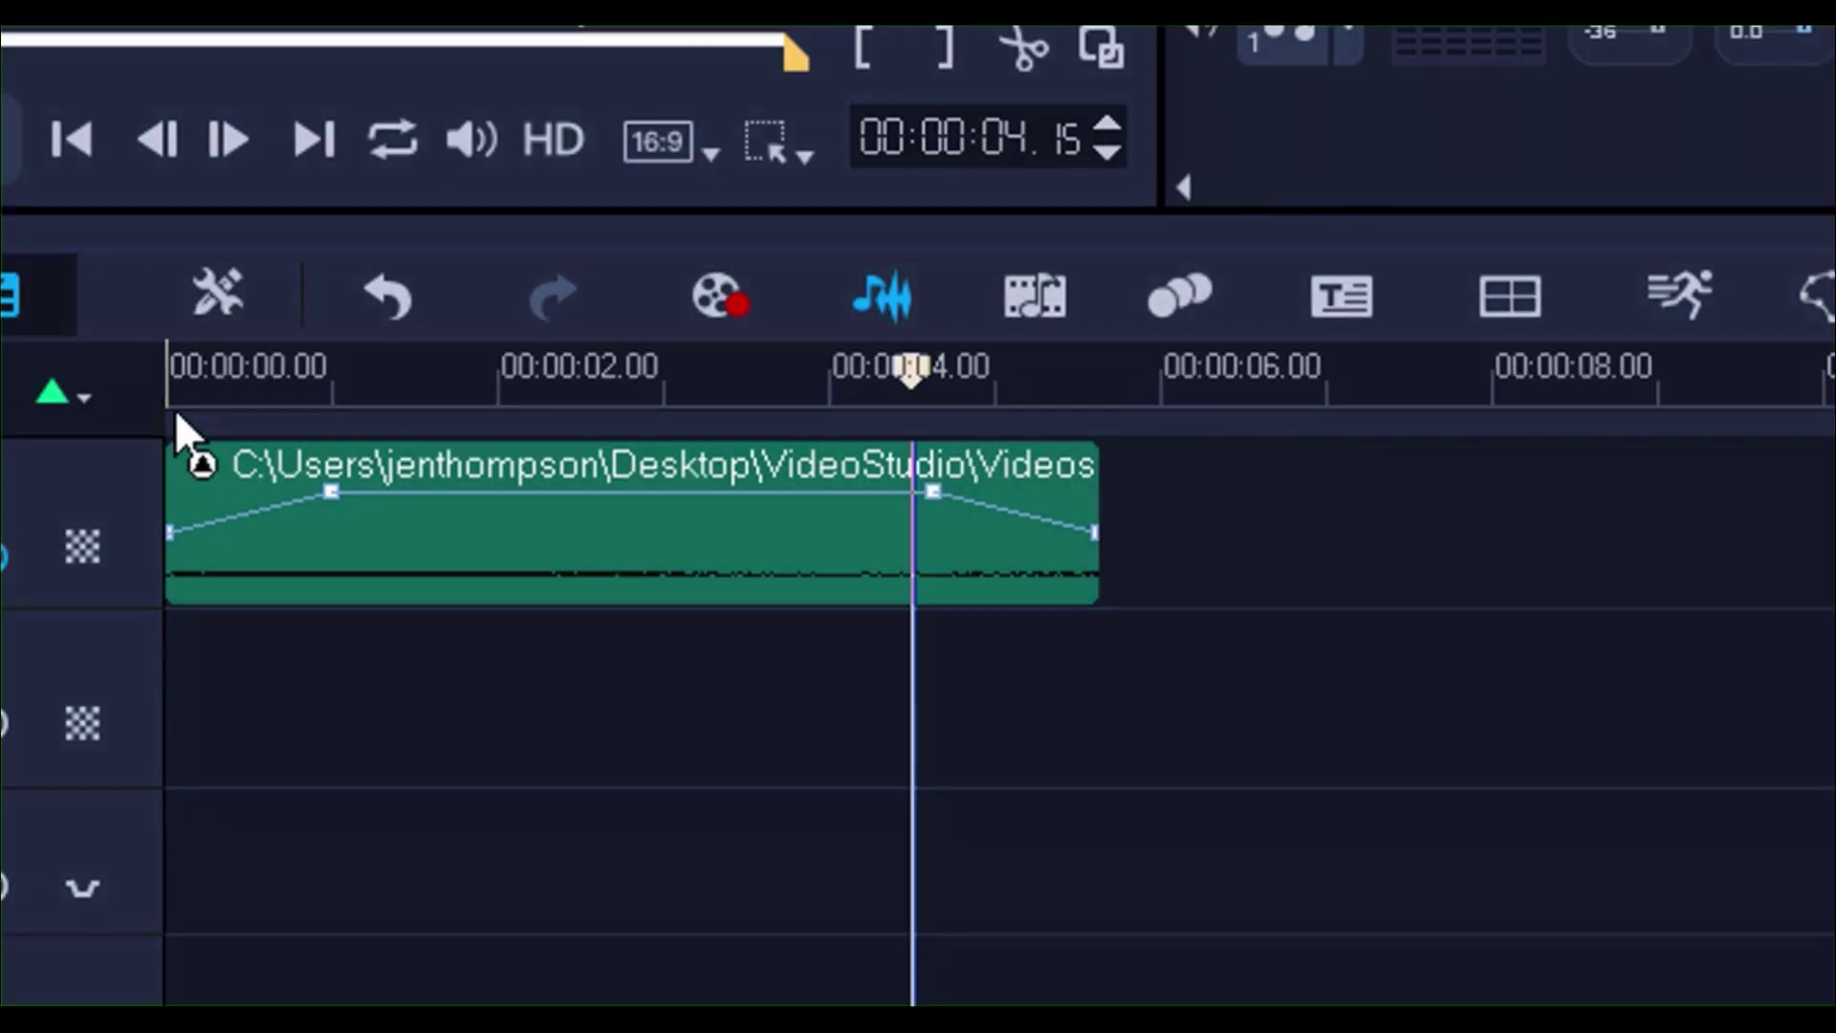
{"action": "left_click", "coordinate": [172, 382]}
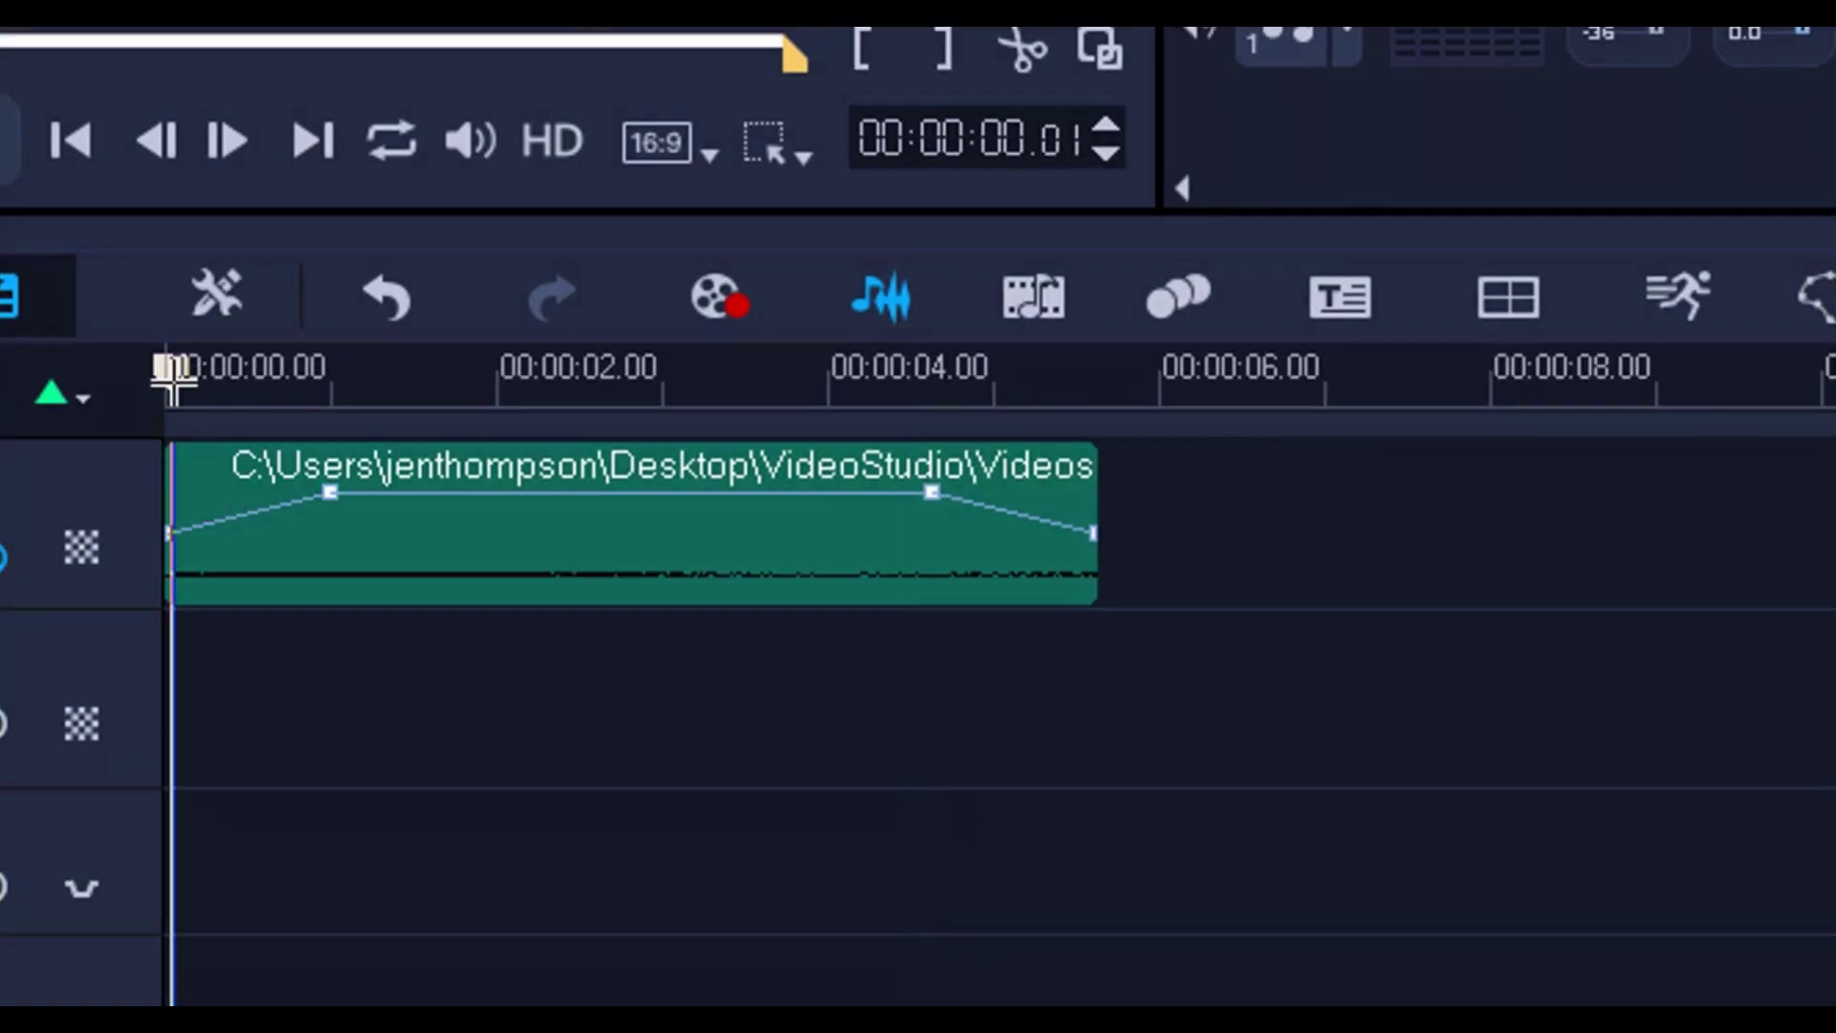
{"action": "key", "text": "space"}
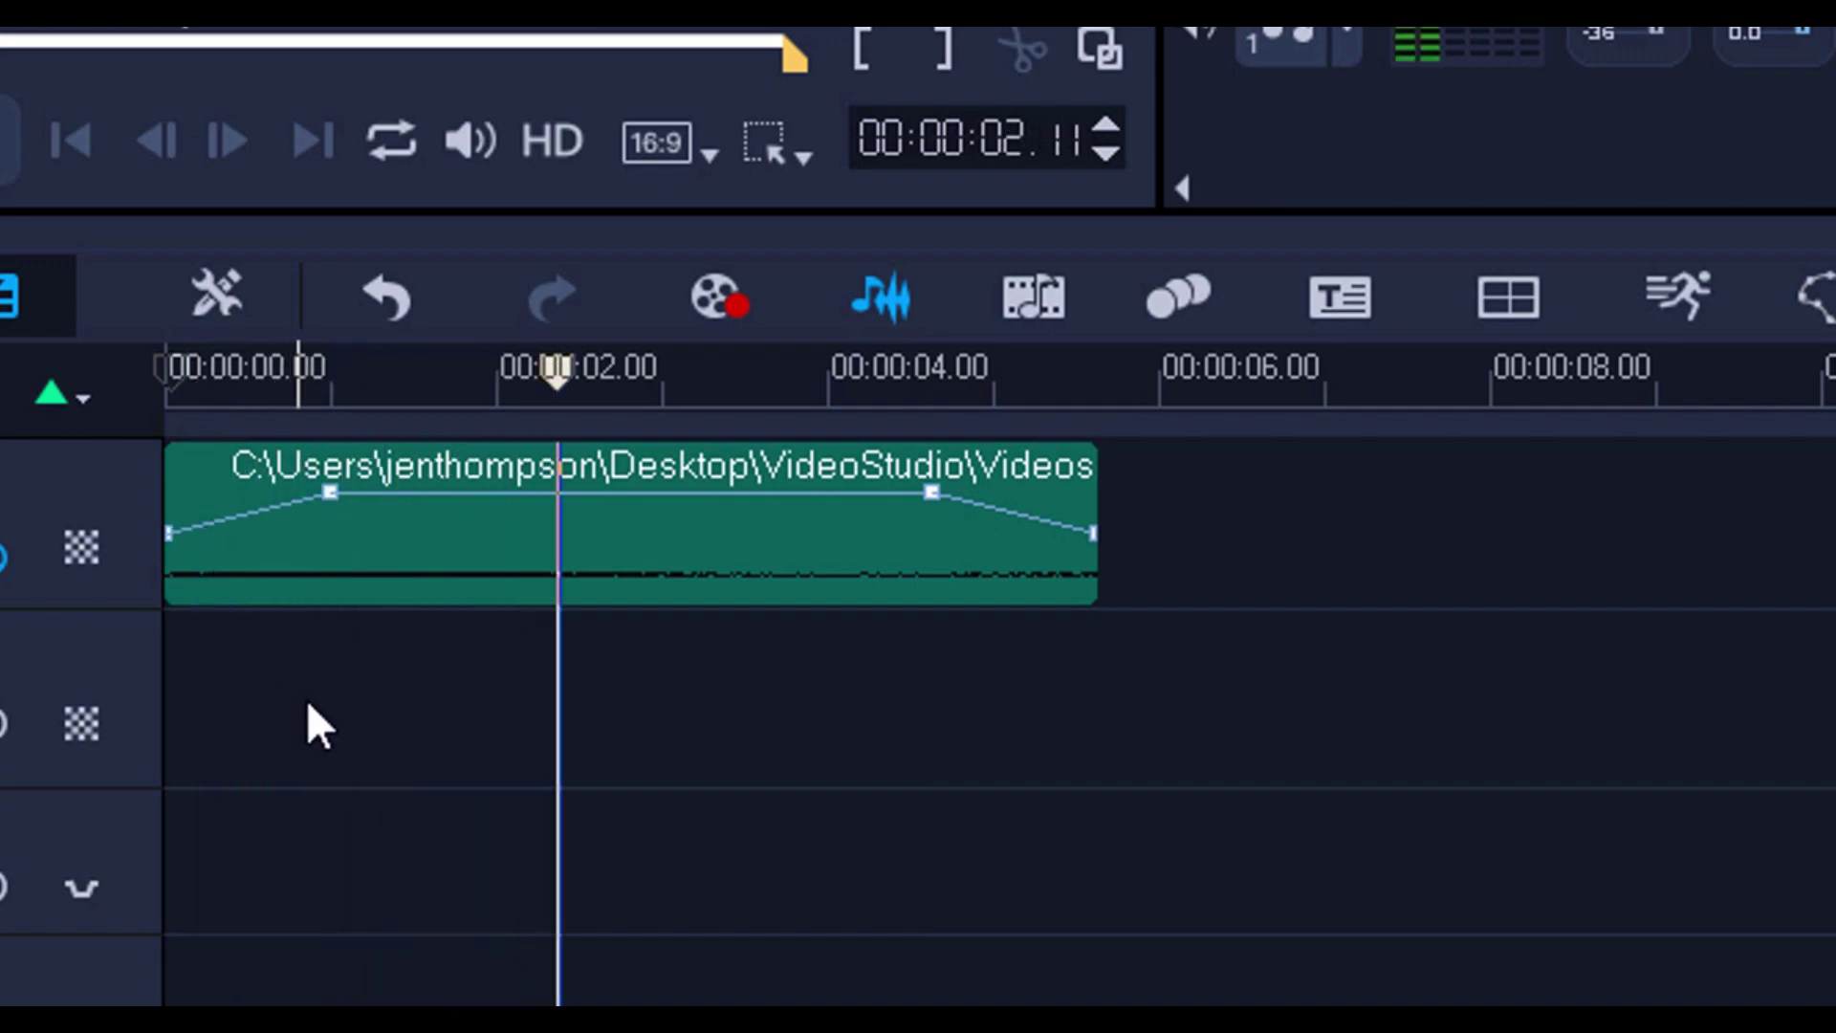
{"action": "key", "text": "space"}
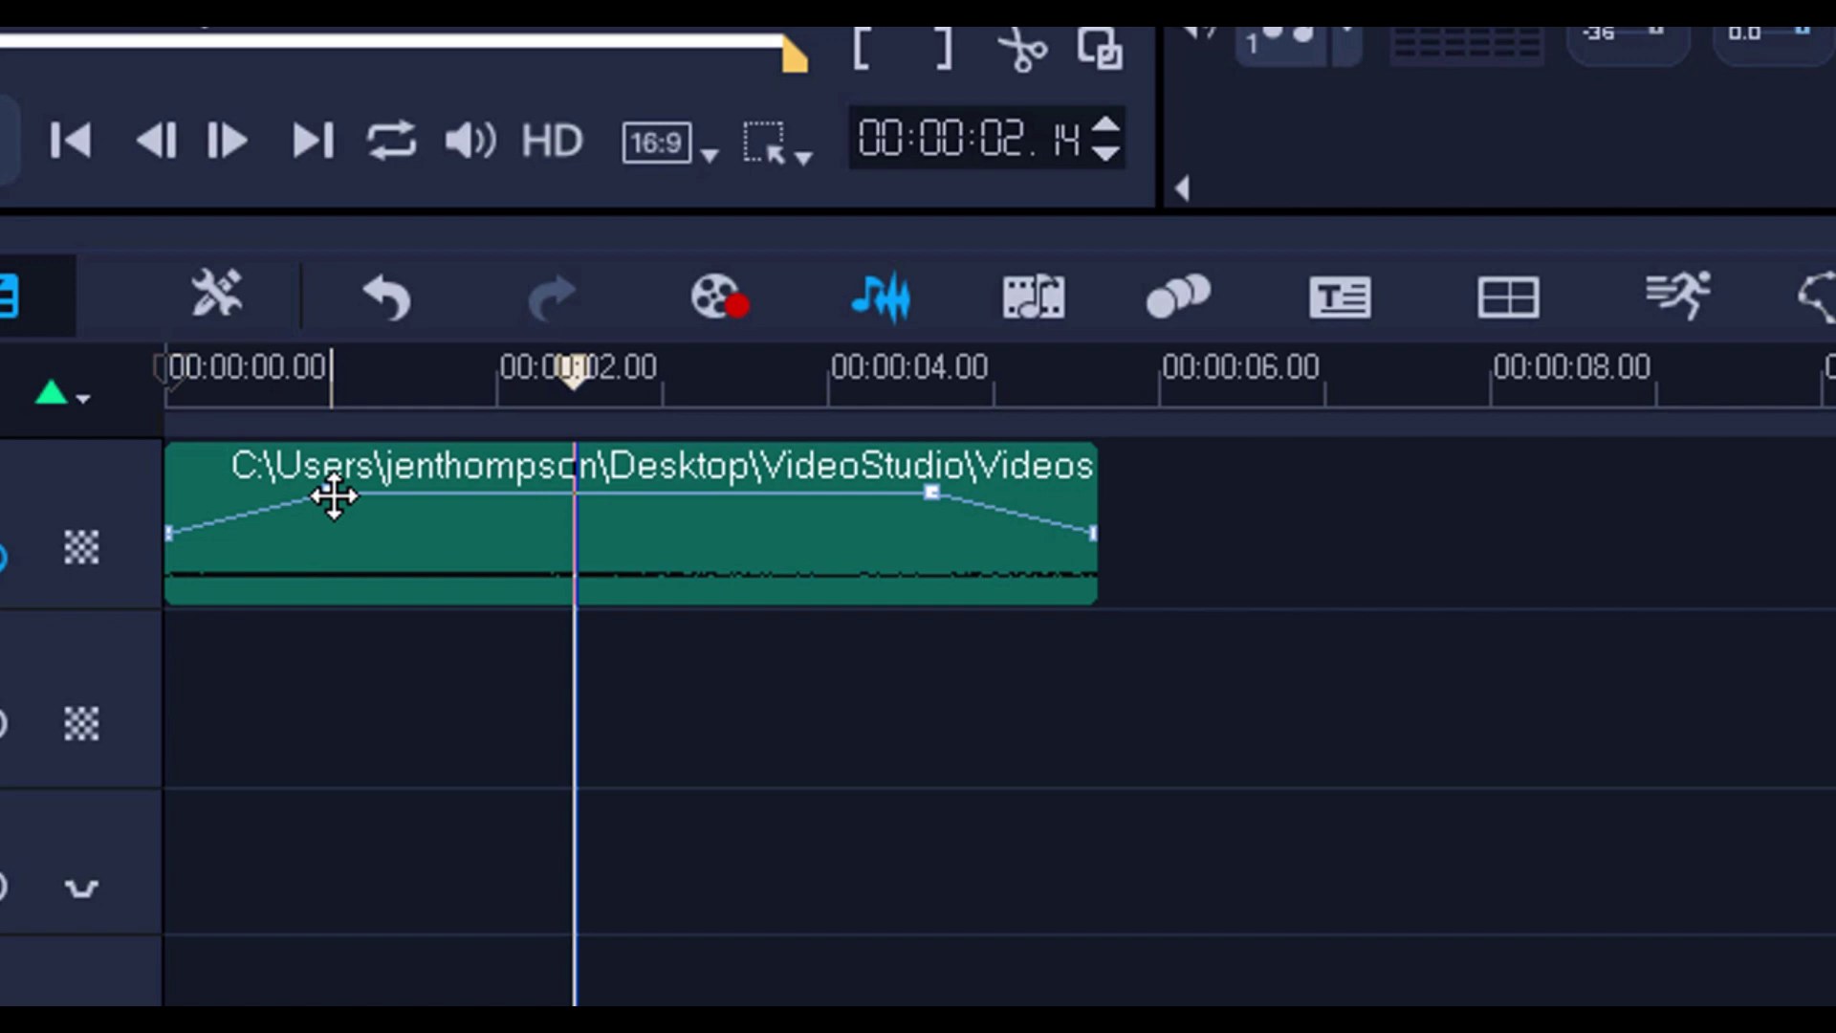
Step: Lower the volume keyframes, -4.3 just before 2 seconds and -36 near the end, then play back
{"action": "left_click", "coordinate": [334, 493]}
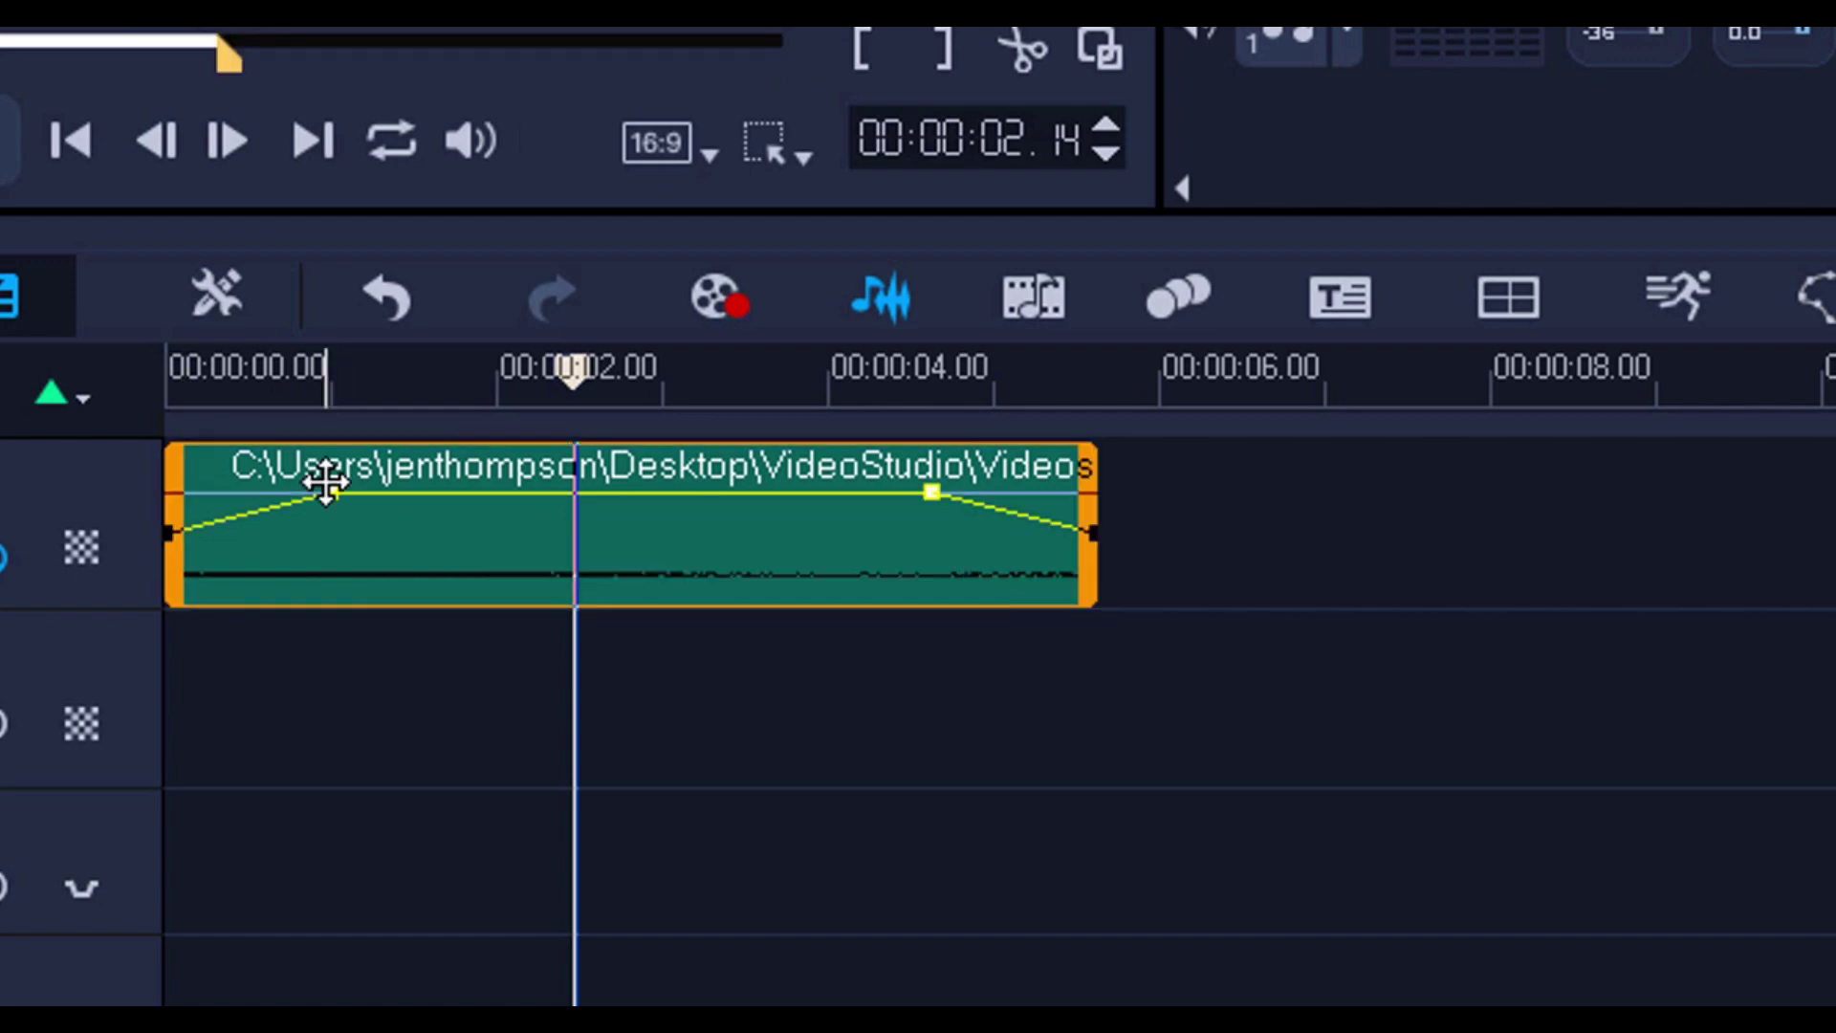
{"action": "left_click_drag", "start_coordinate": [326, 485], "coordinate": [339, 526]}
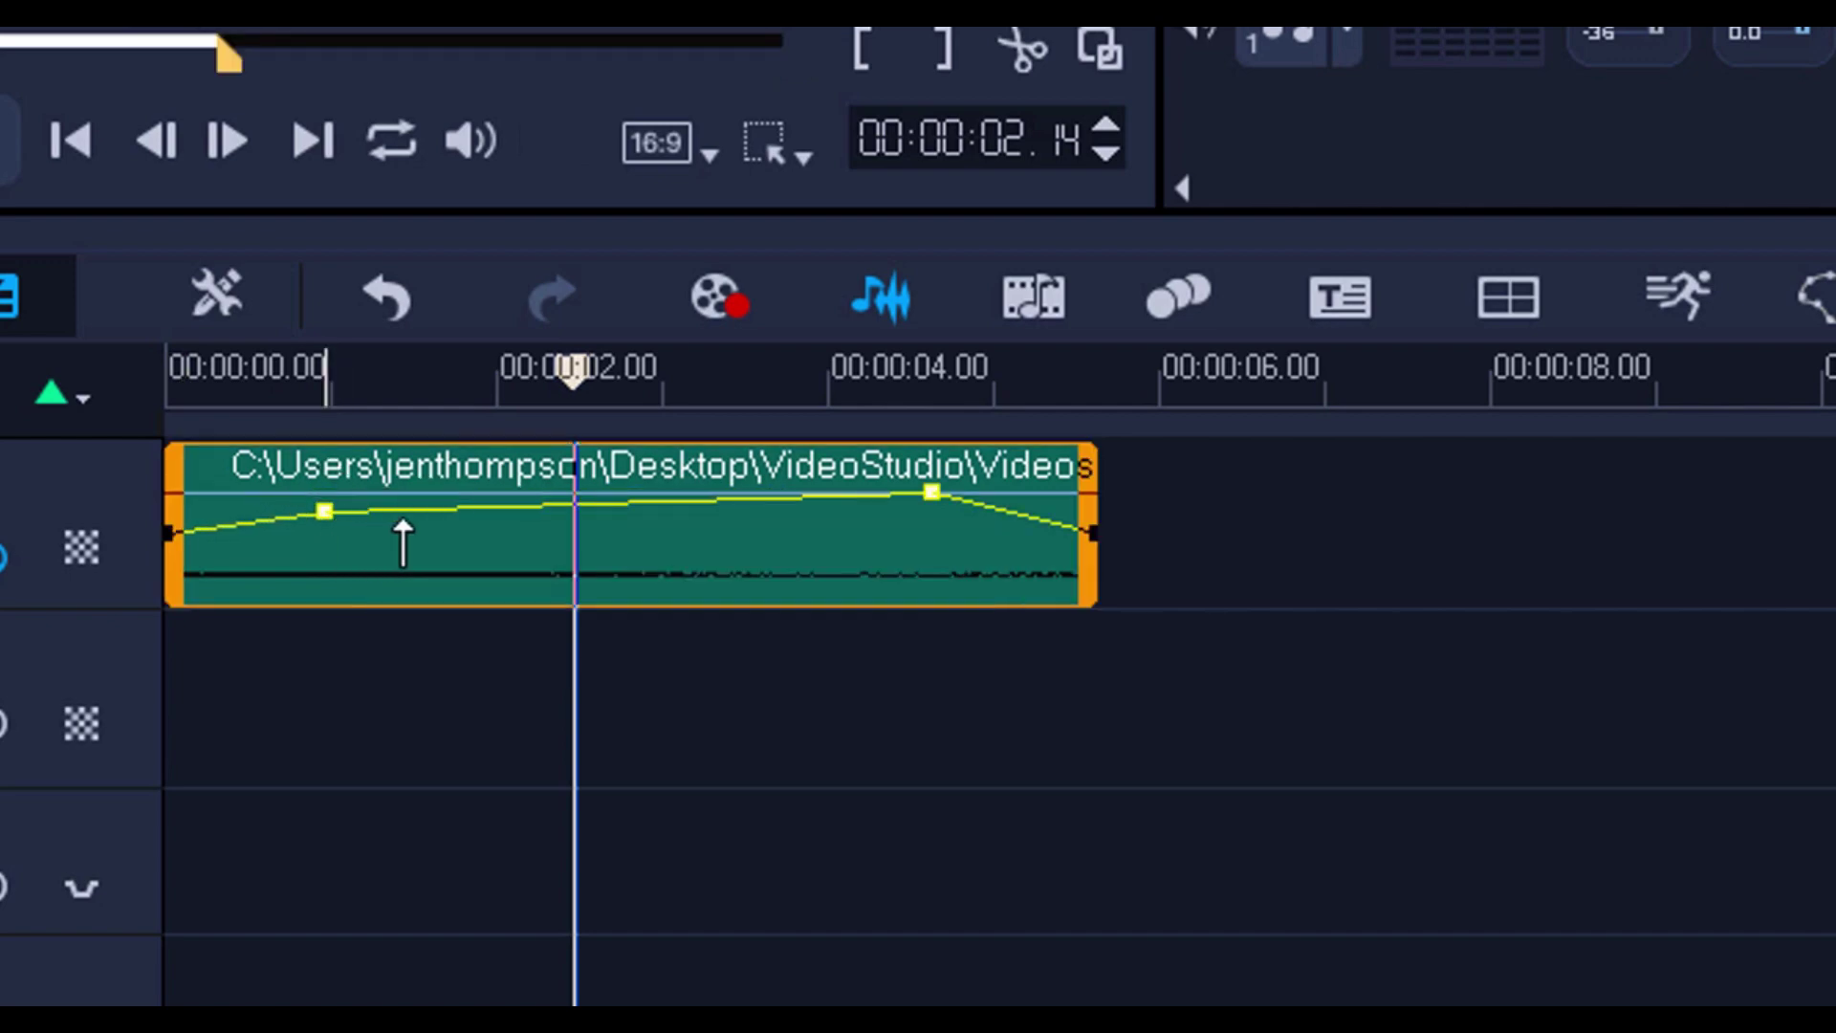
{"action": "left_click", "coordinate": [484, 501]}
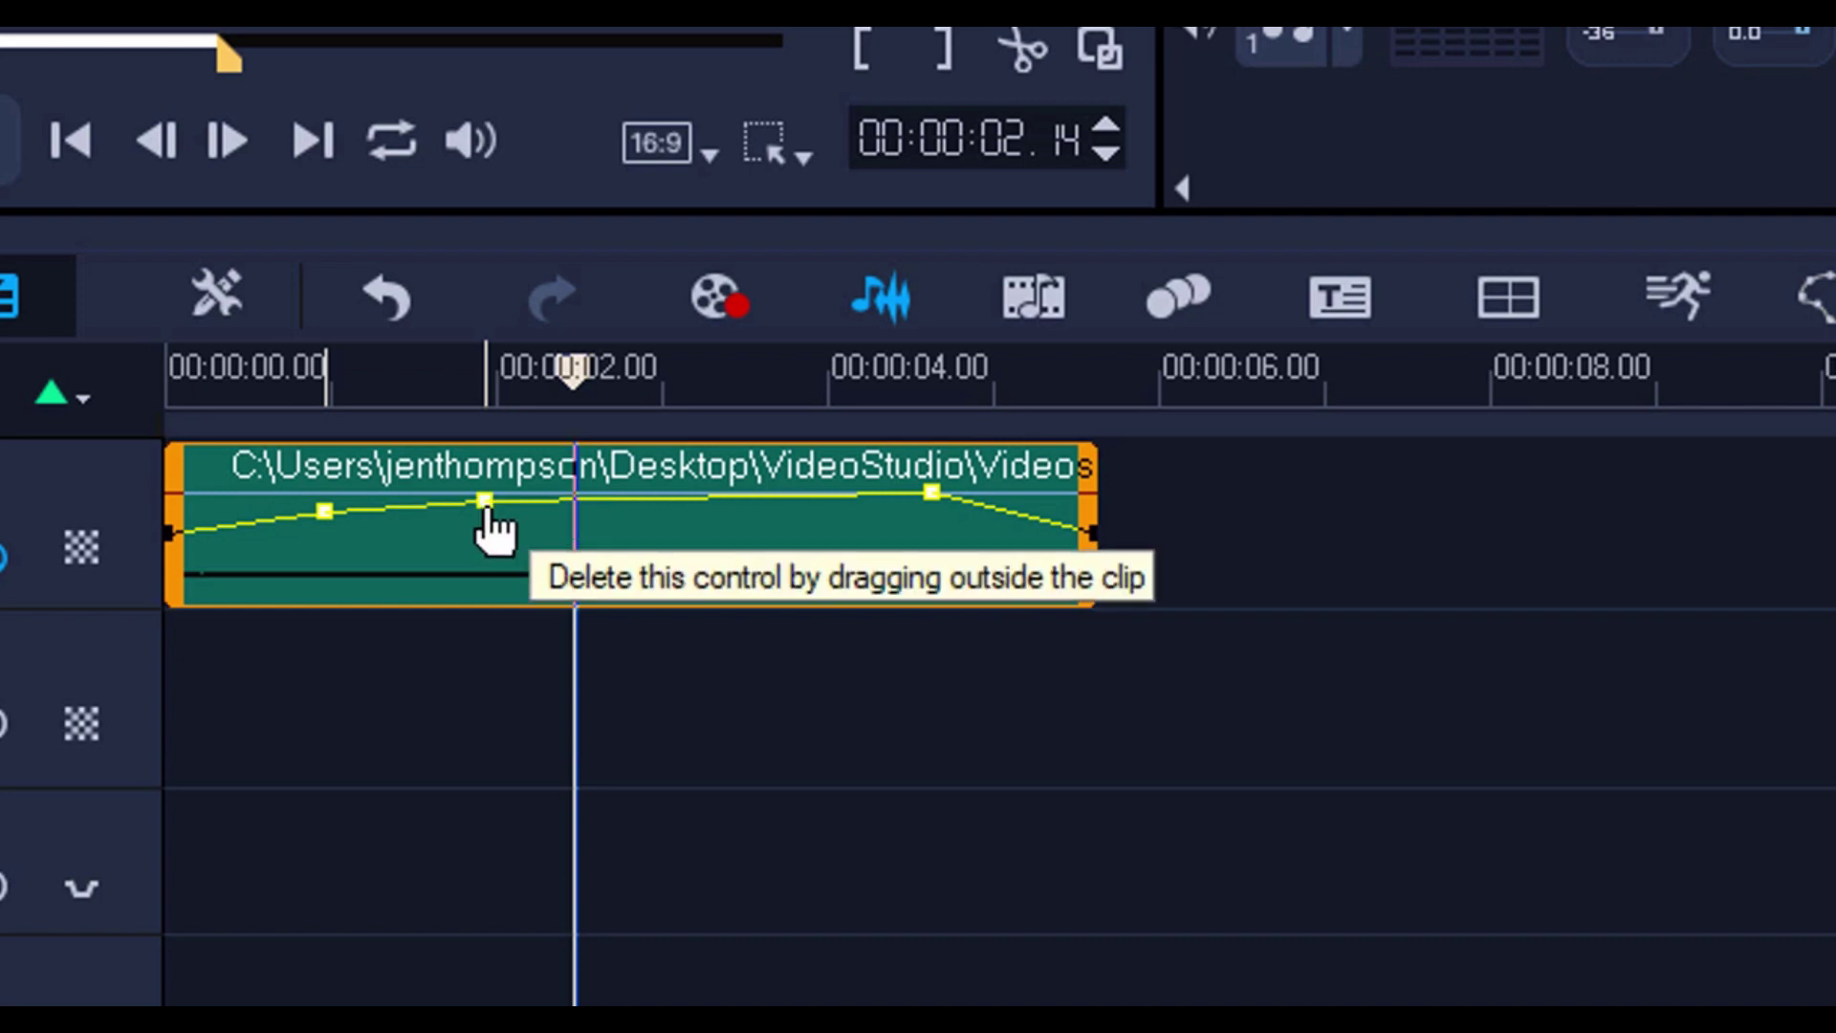
{"action": "left_click_drag", "start_coordinate": [486, 504], "coordinate": [485, 513]}
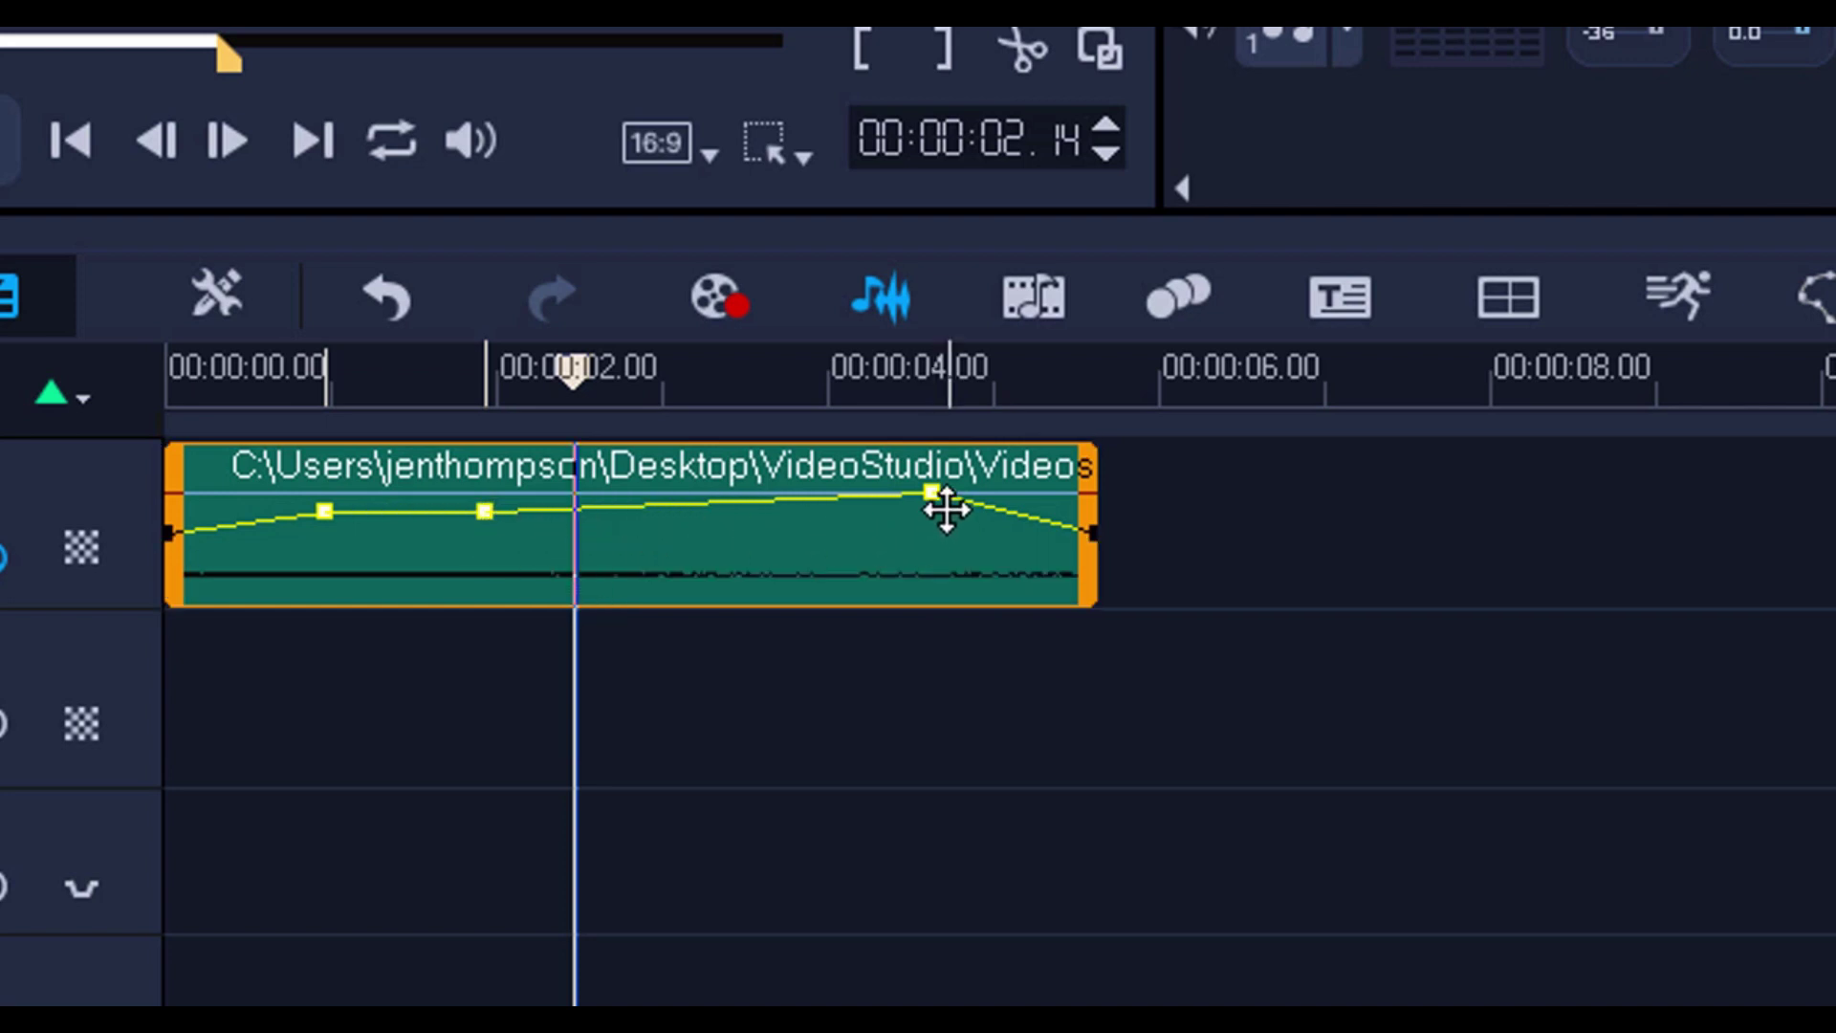
{"action": "left_click_drag", "start_coordinate": [936, 497], "coordinate": [909, 551]}
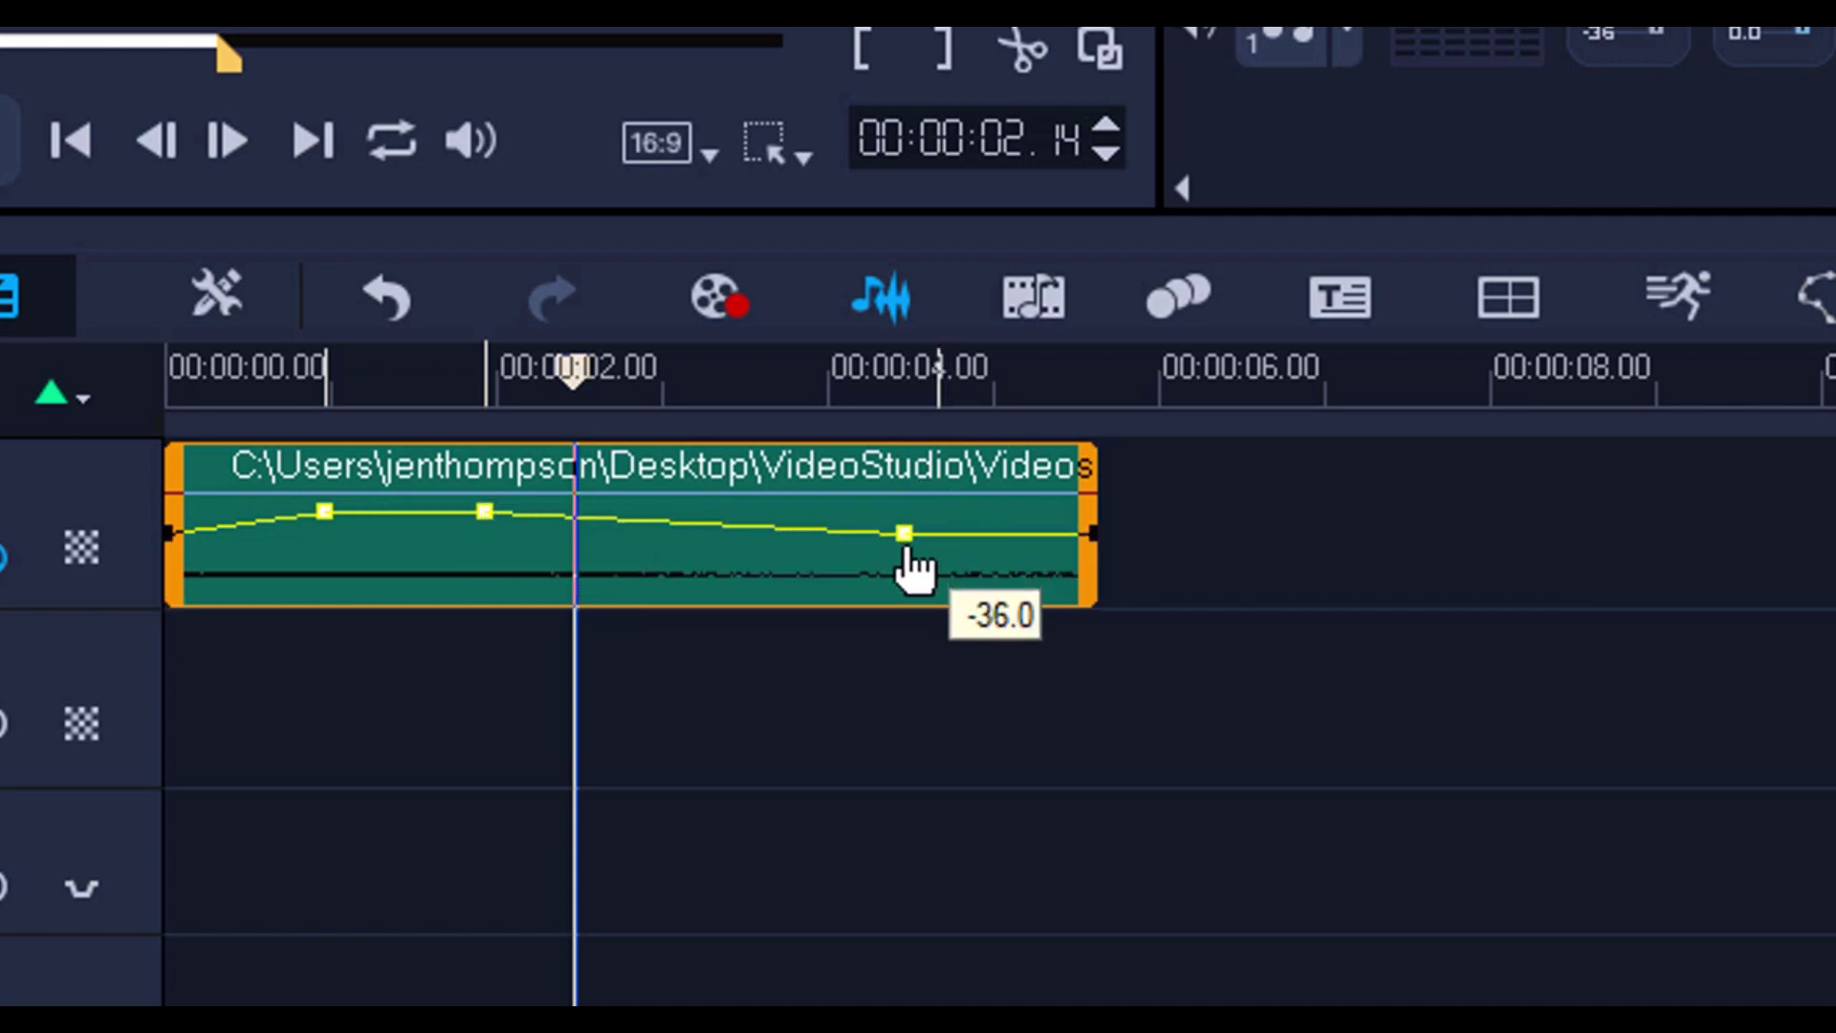
{"action": "key", "text": "space"}
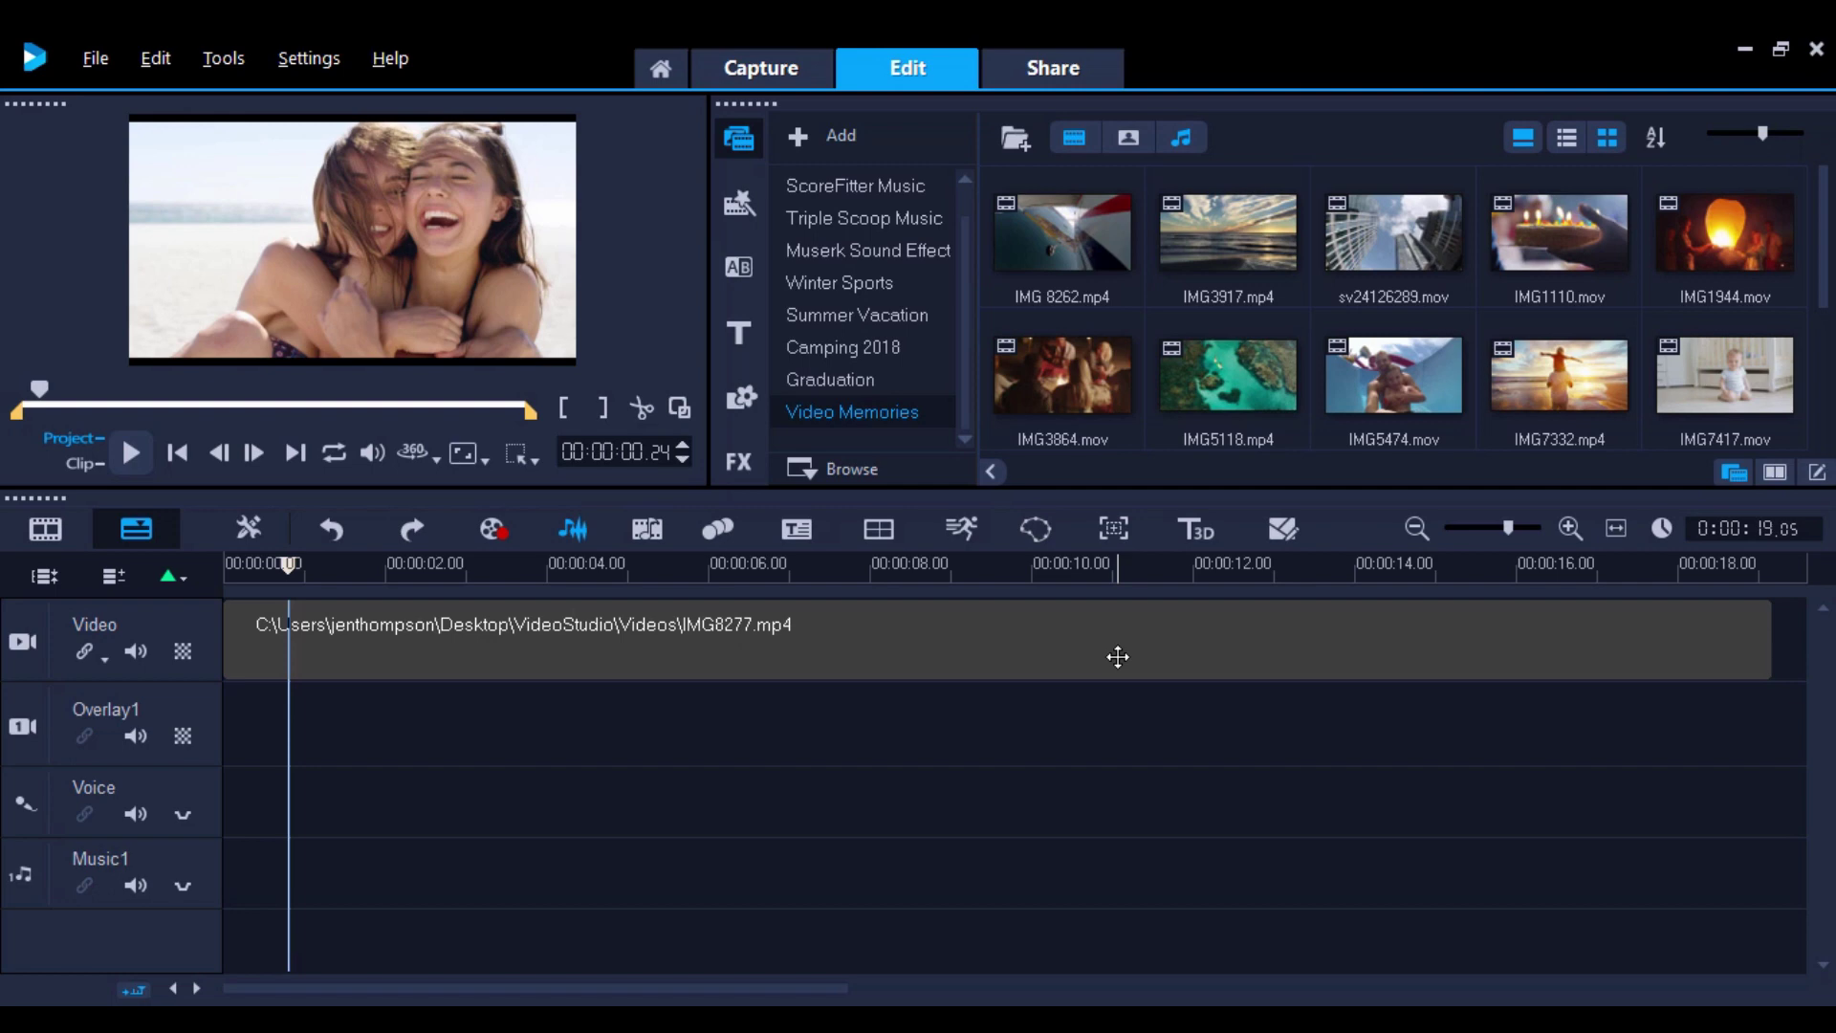
Step: Put My-Big-Sister.mp3 on the Voice track and ScoreFitter's Sweetly Remembering - Story Untold on Music1
{"action": "left_click_drag", "start_coordinate": [1816, 278], "coordinate": [1814, 329]}
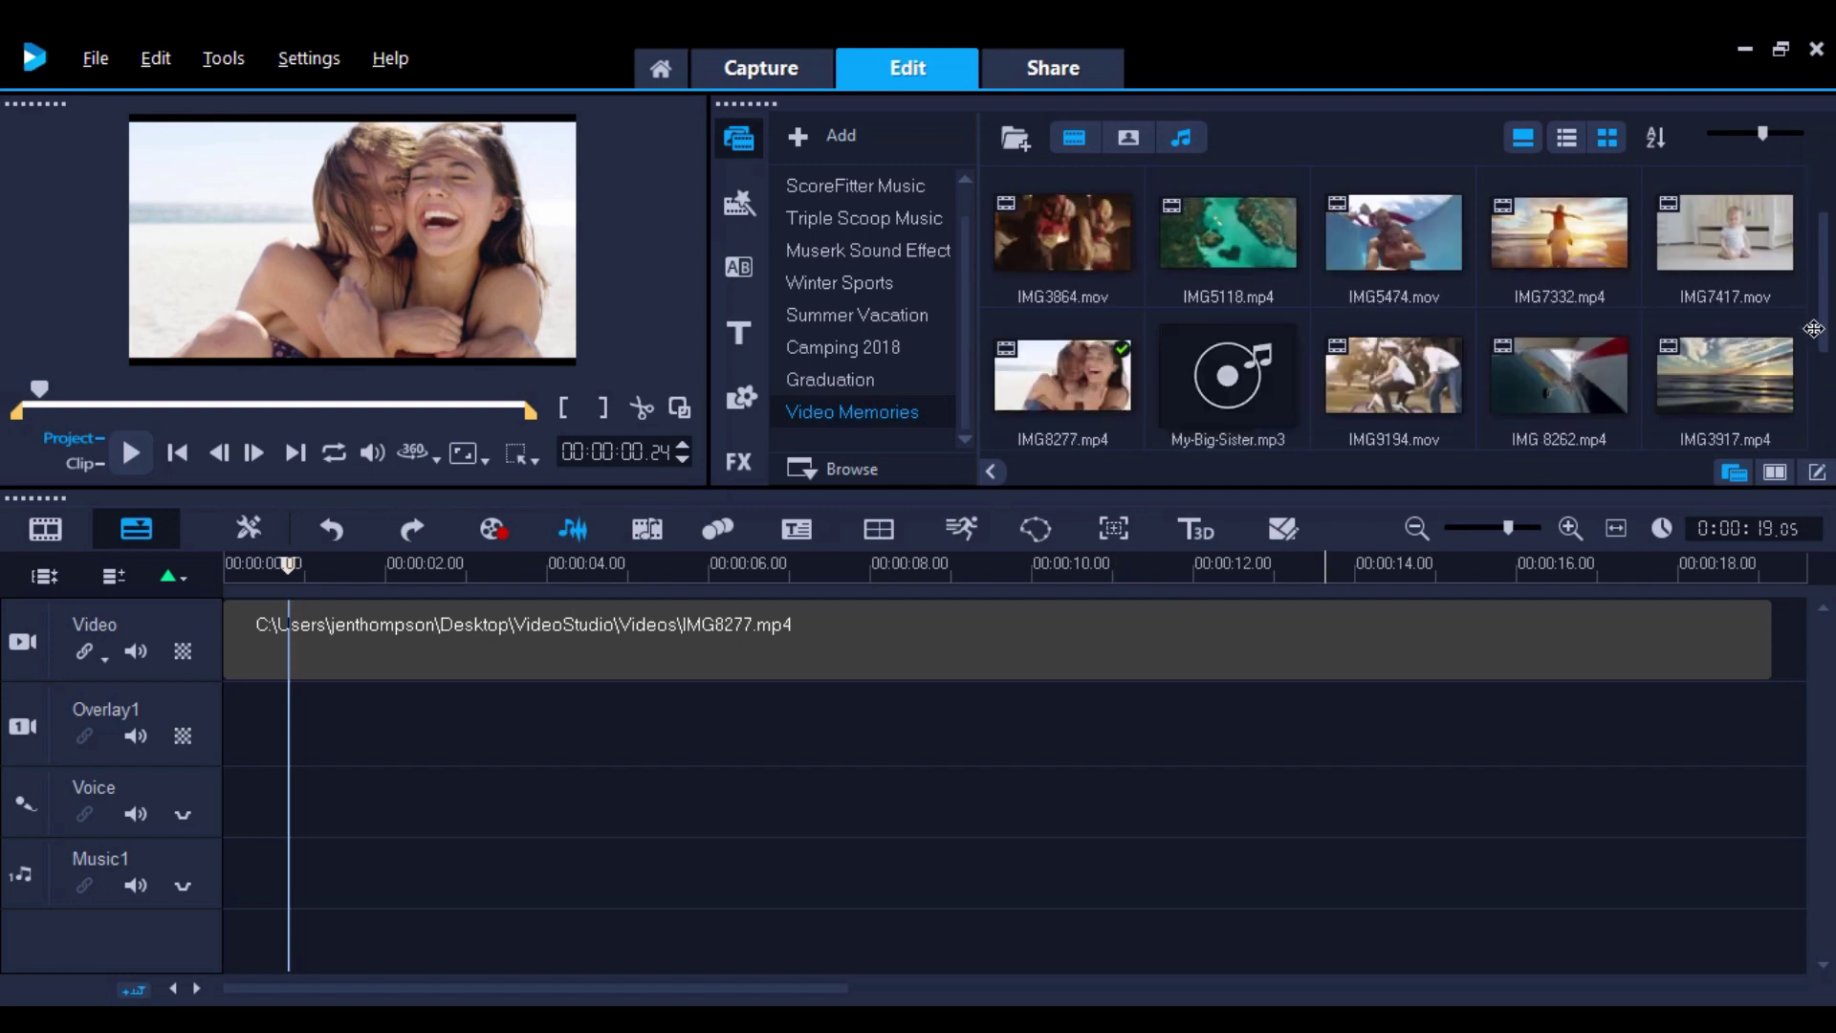
{"action": "left_click_drag", "start_coordinate": [1228, 377], "coordinate": [351, 804]}
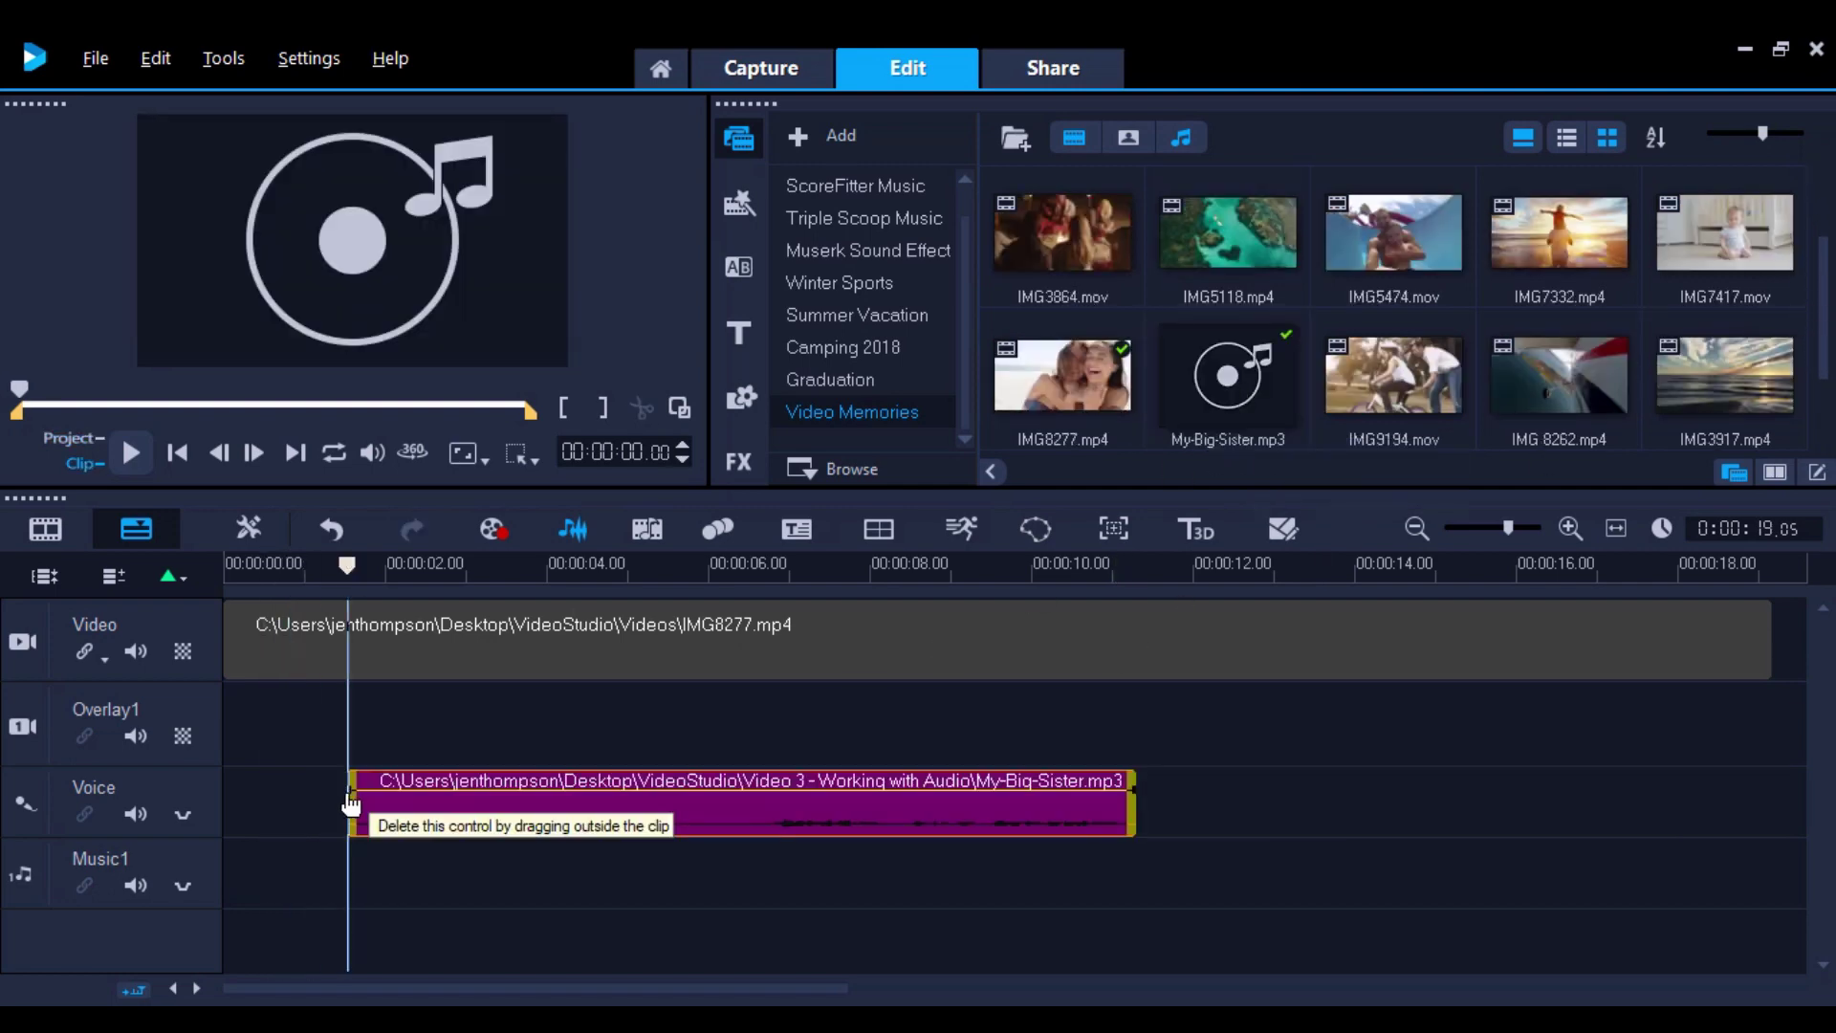
{"action": "left_click", "coordinate": [870, 184]}
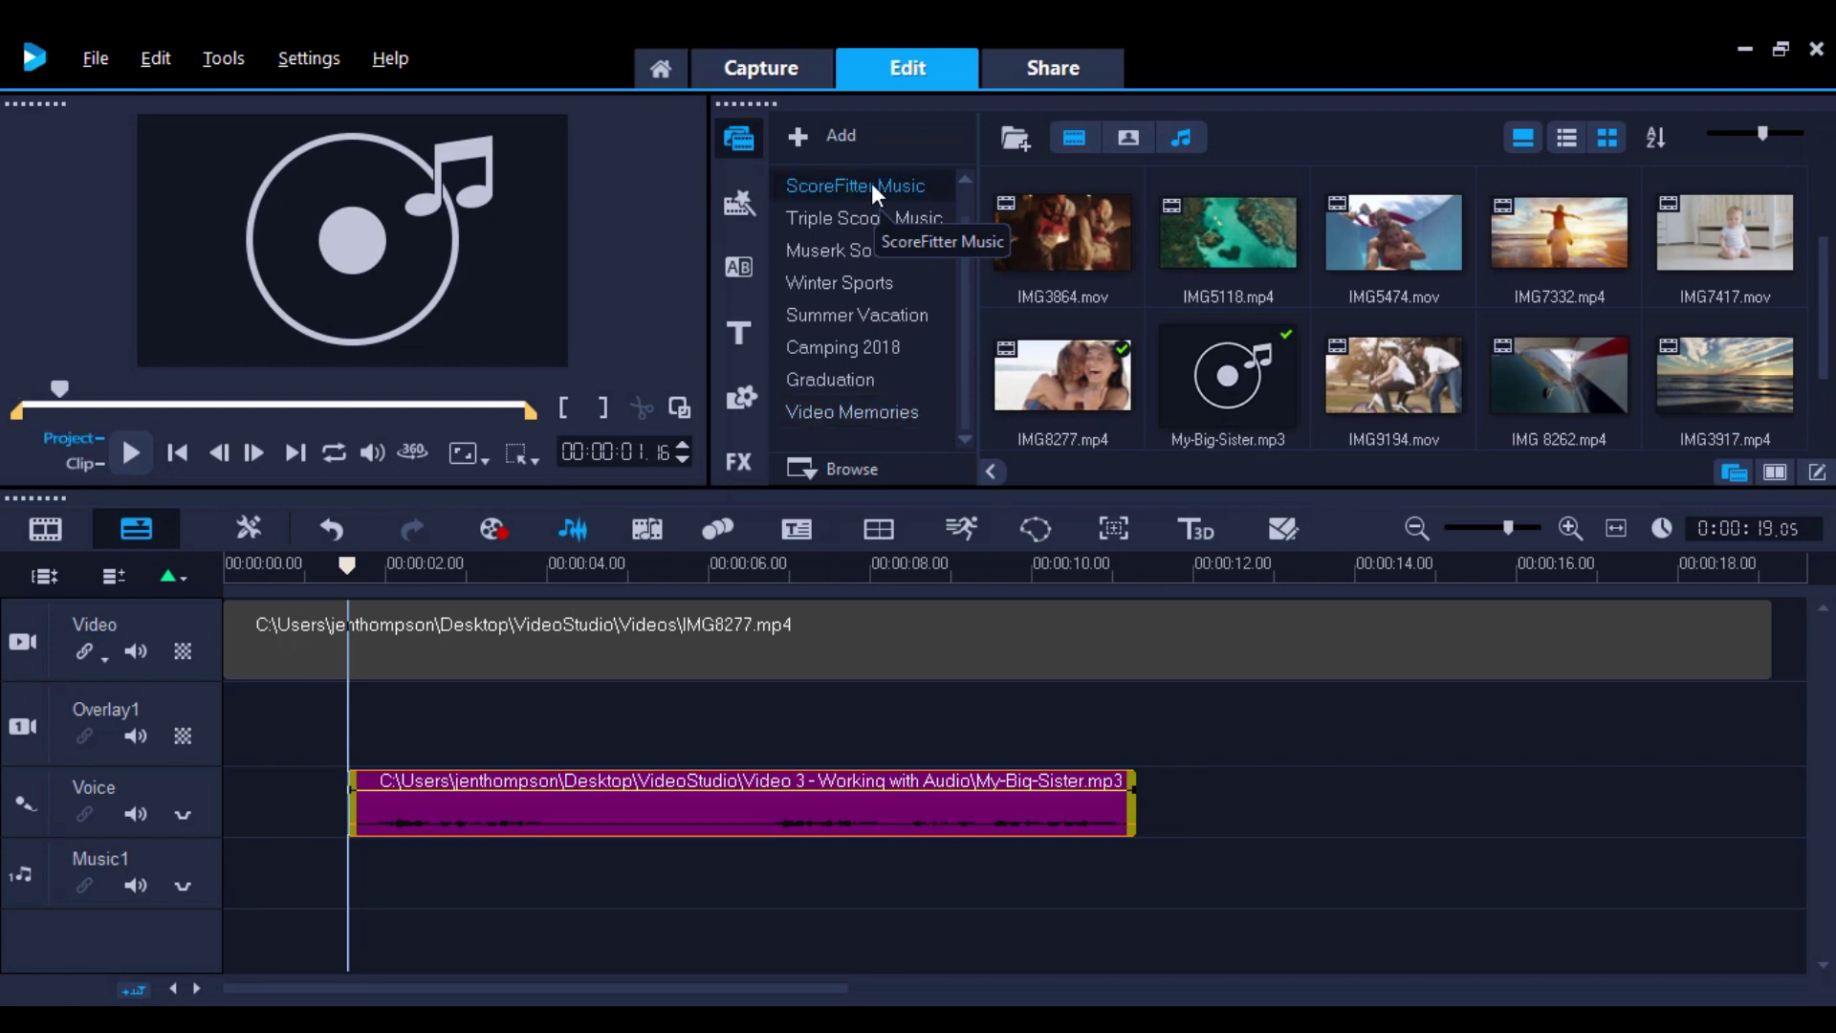
{"action": "left_click_drag", "start_coordinate": [1677, 245], "coordinate": [237, 868]}
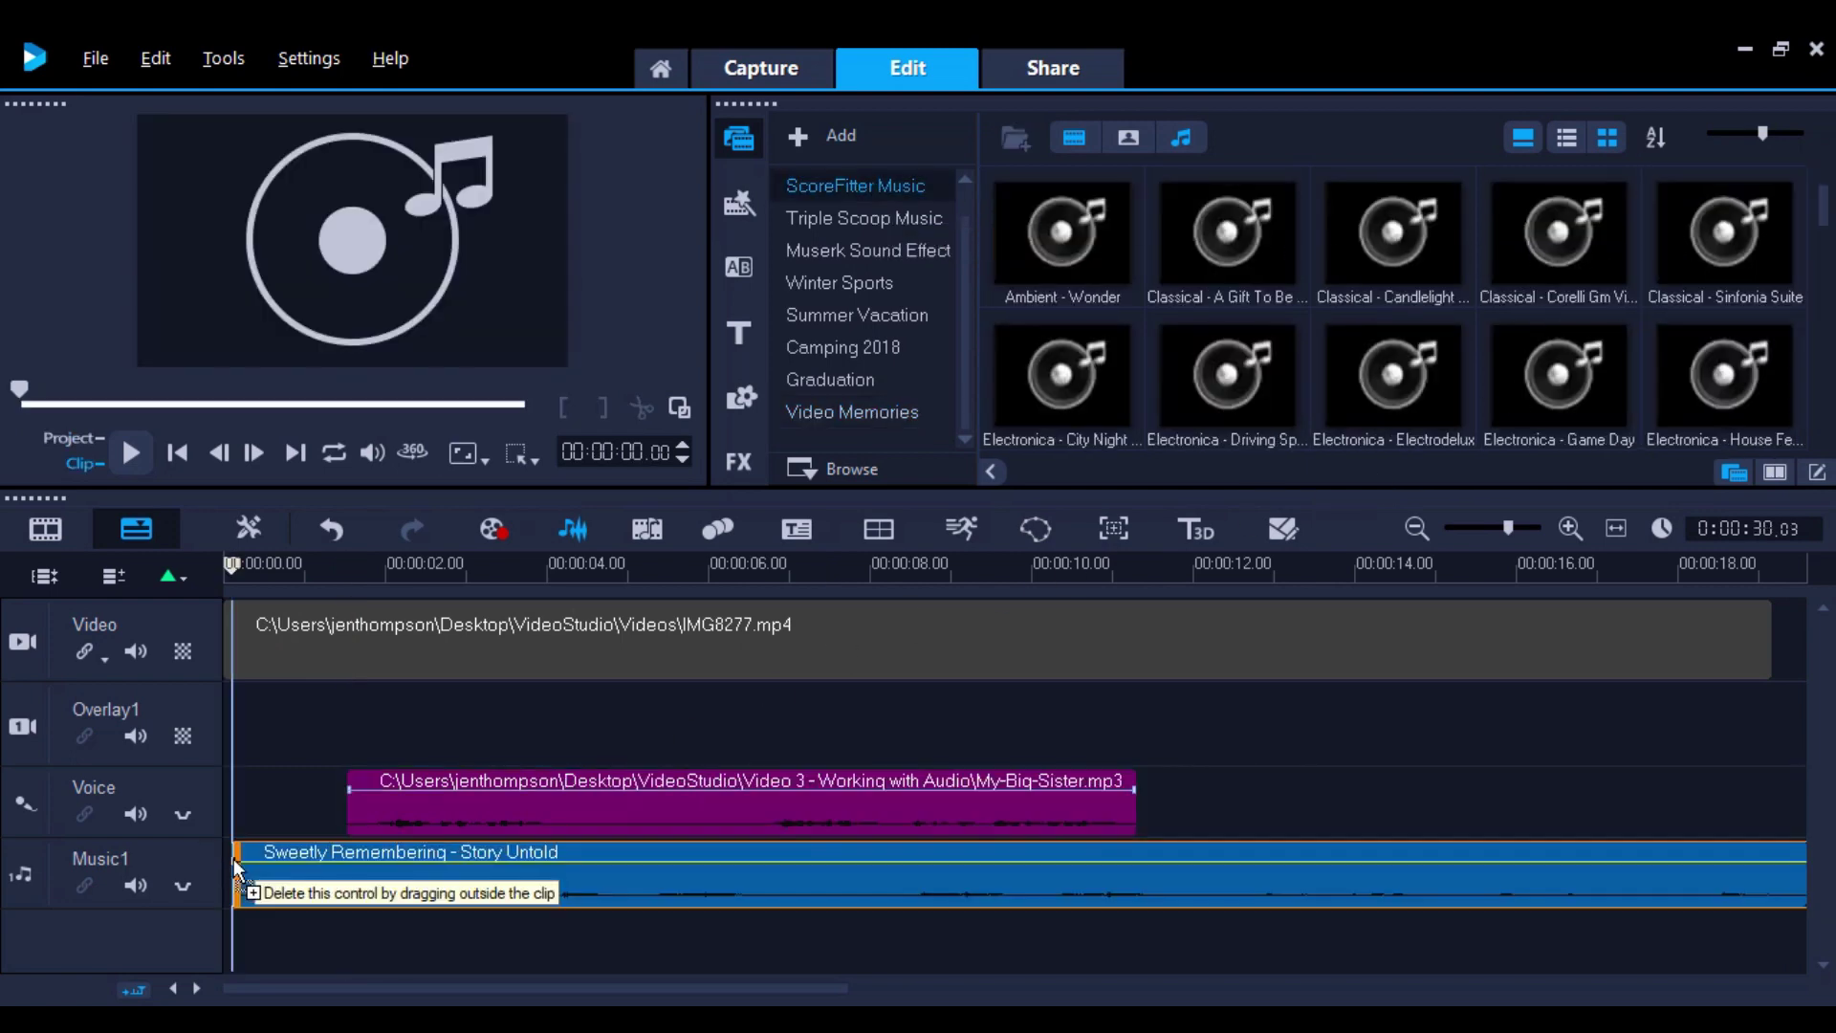
Step: Apply Audio Ducking at level 70 to the Sweetly Remembering music and play from near the start
{"action": "right_click", "coordinate": [314, 871]}
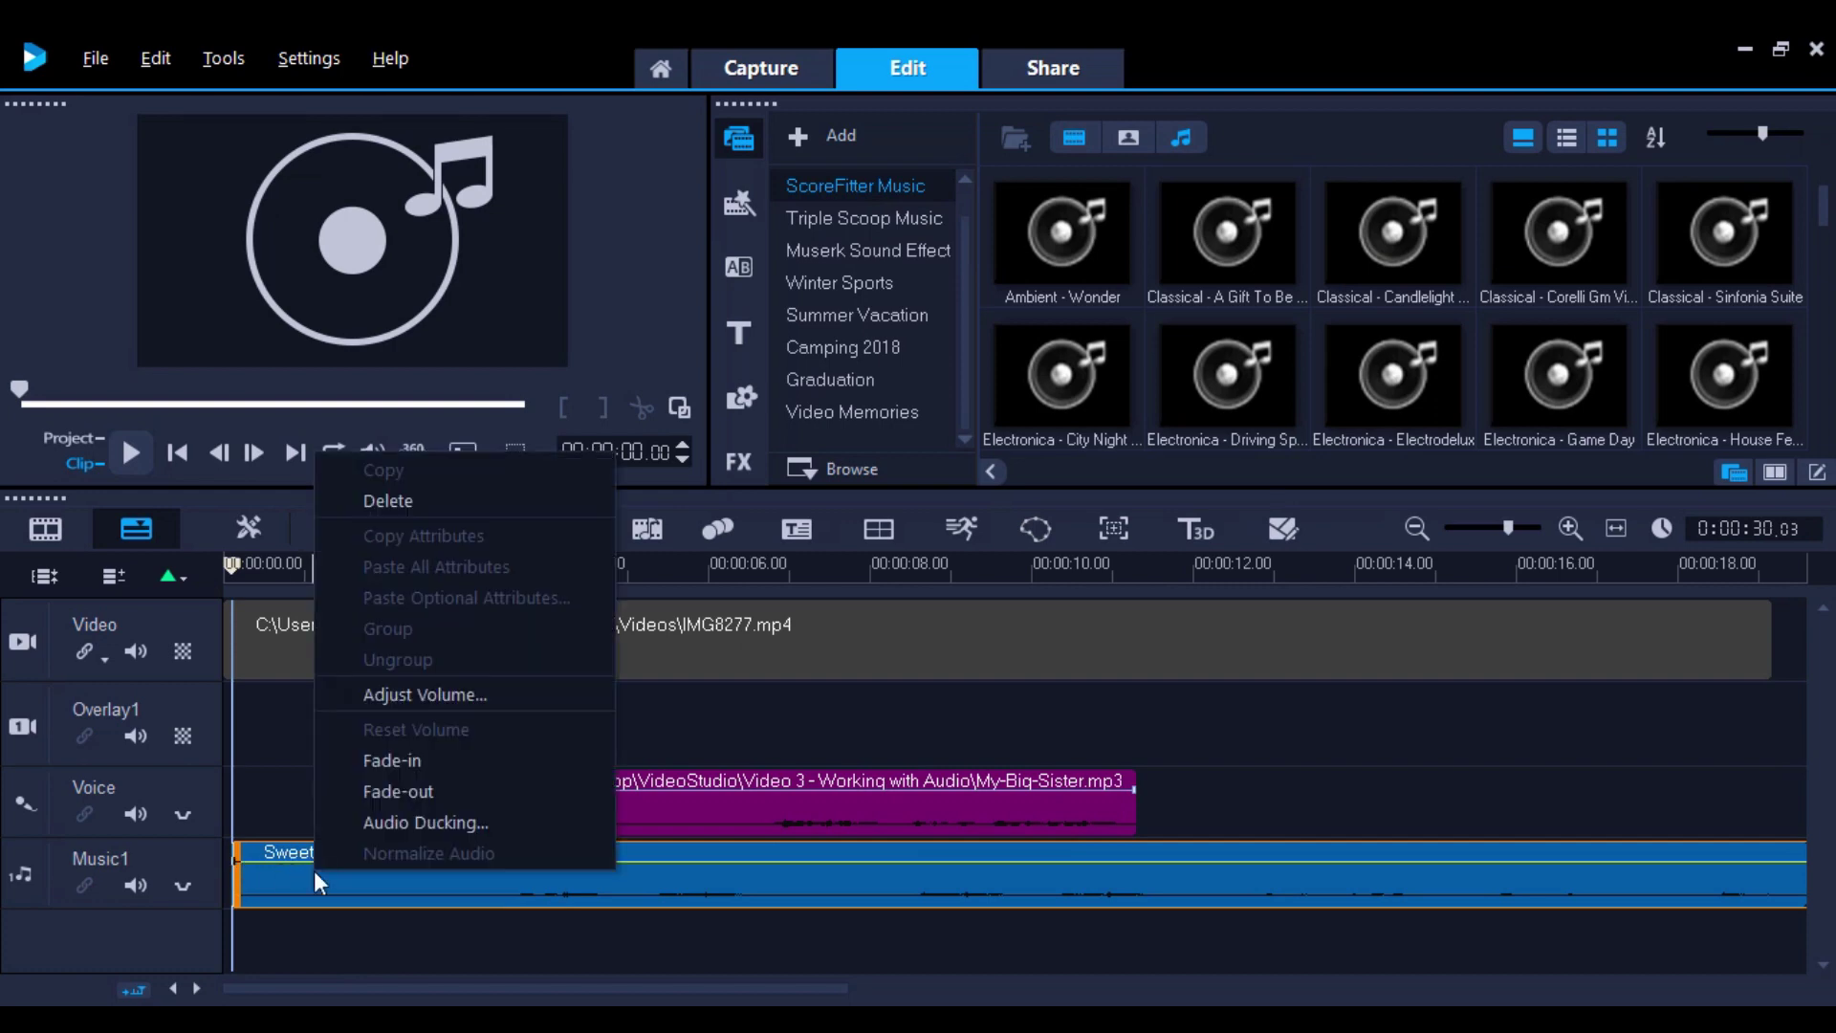
{"action": "left_click", "coordinate": [376, 828]}
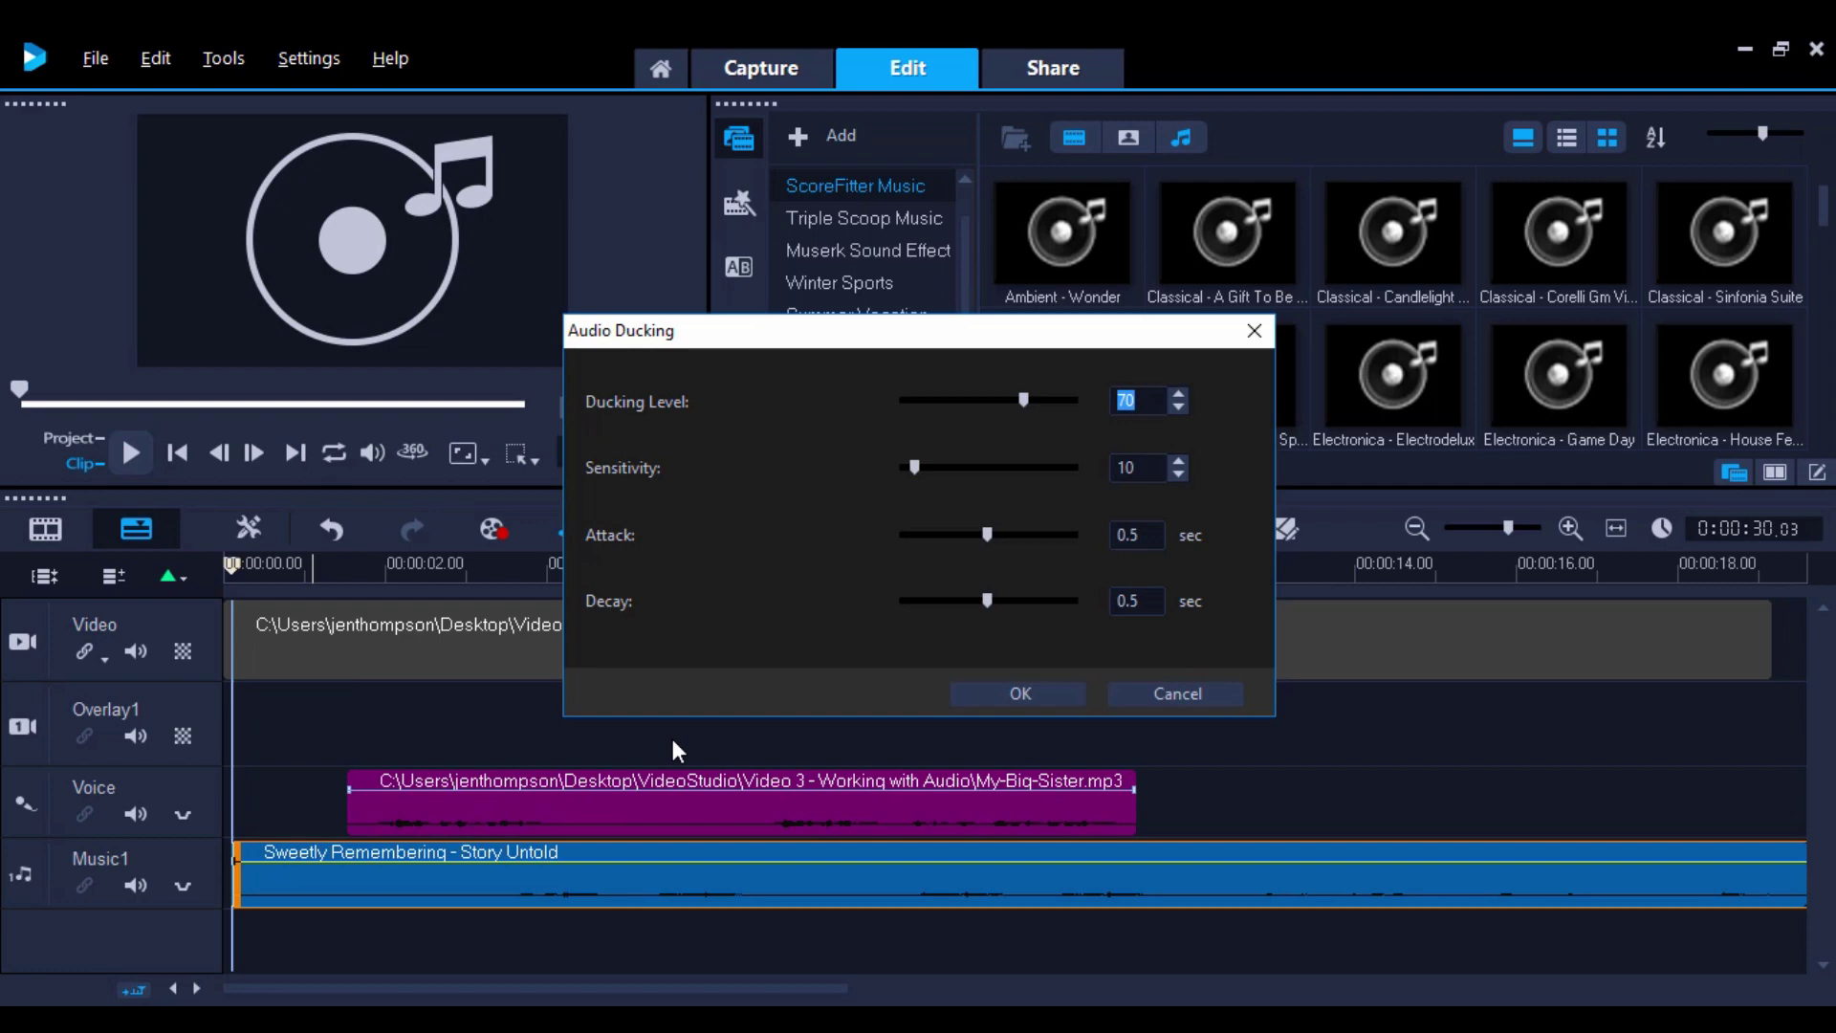
{"action": "left_click", "coordinate": [1015, 691]}
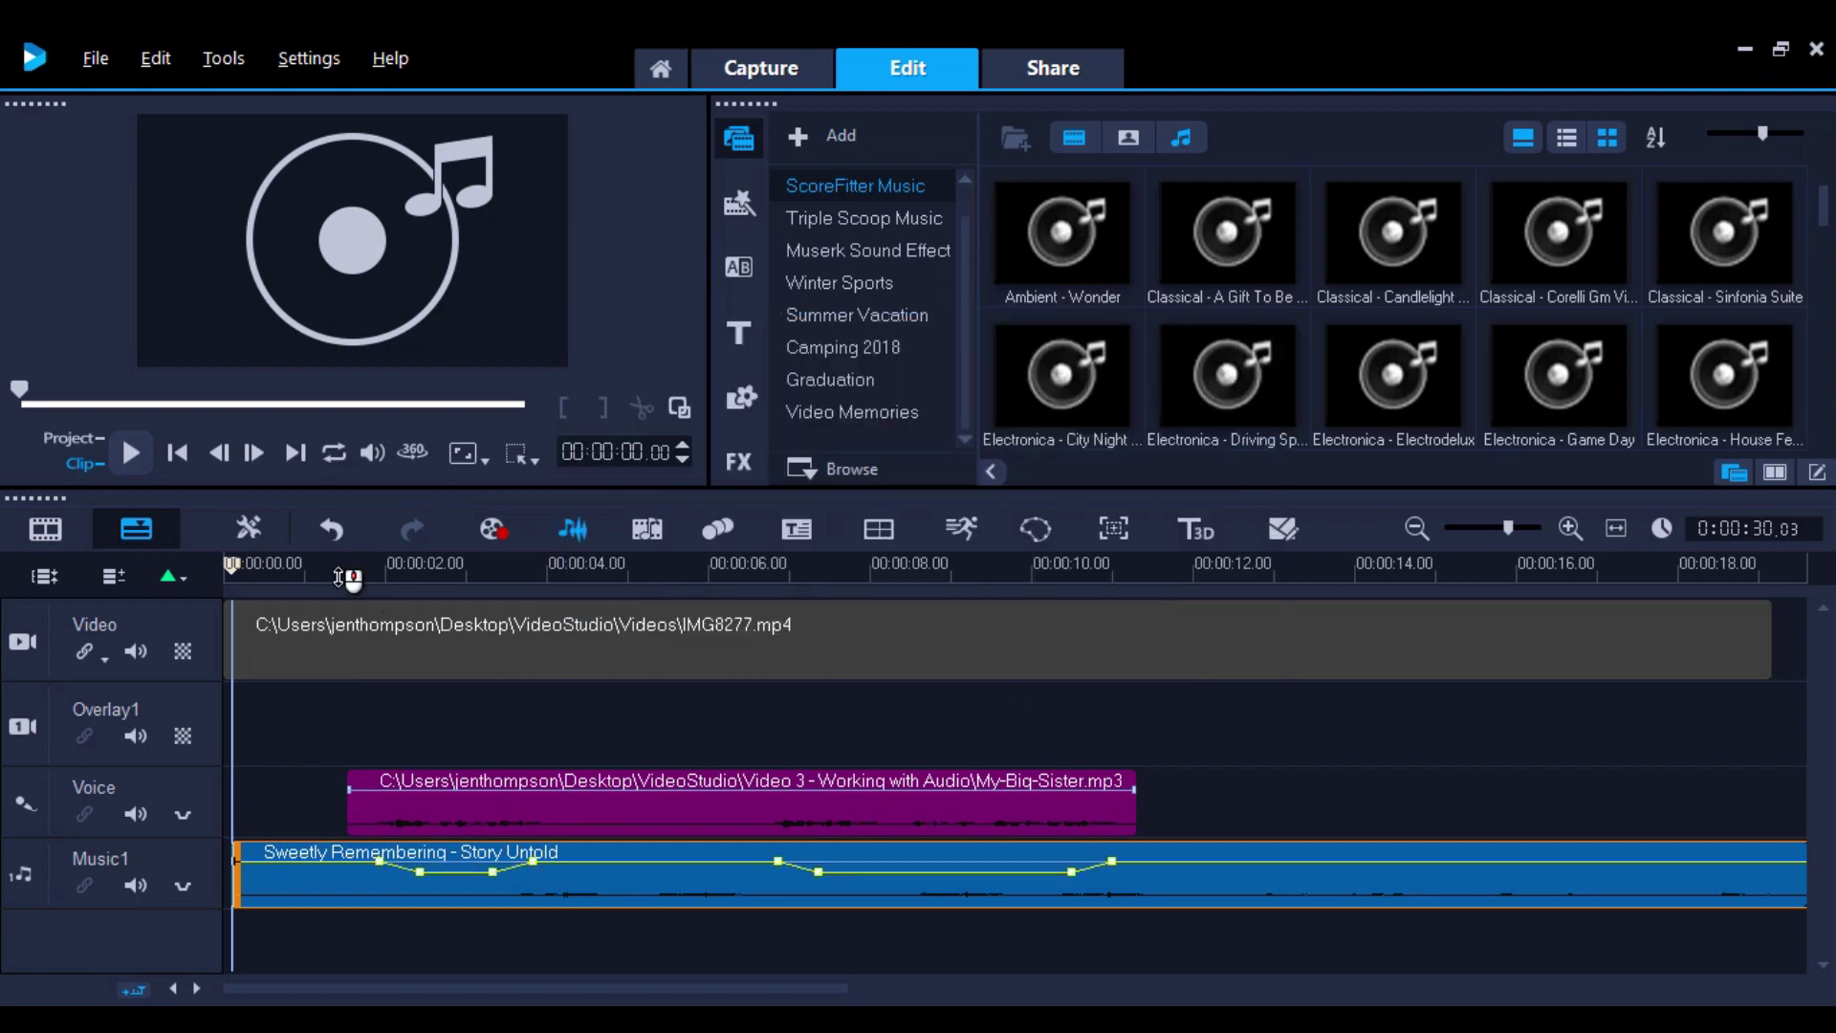
{"action": "left_click", "coordinate": [281, 572]}
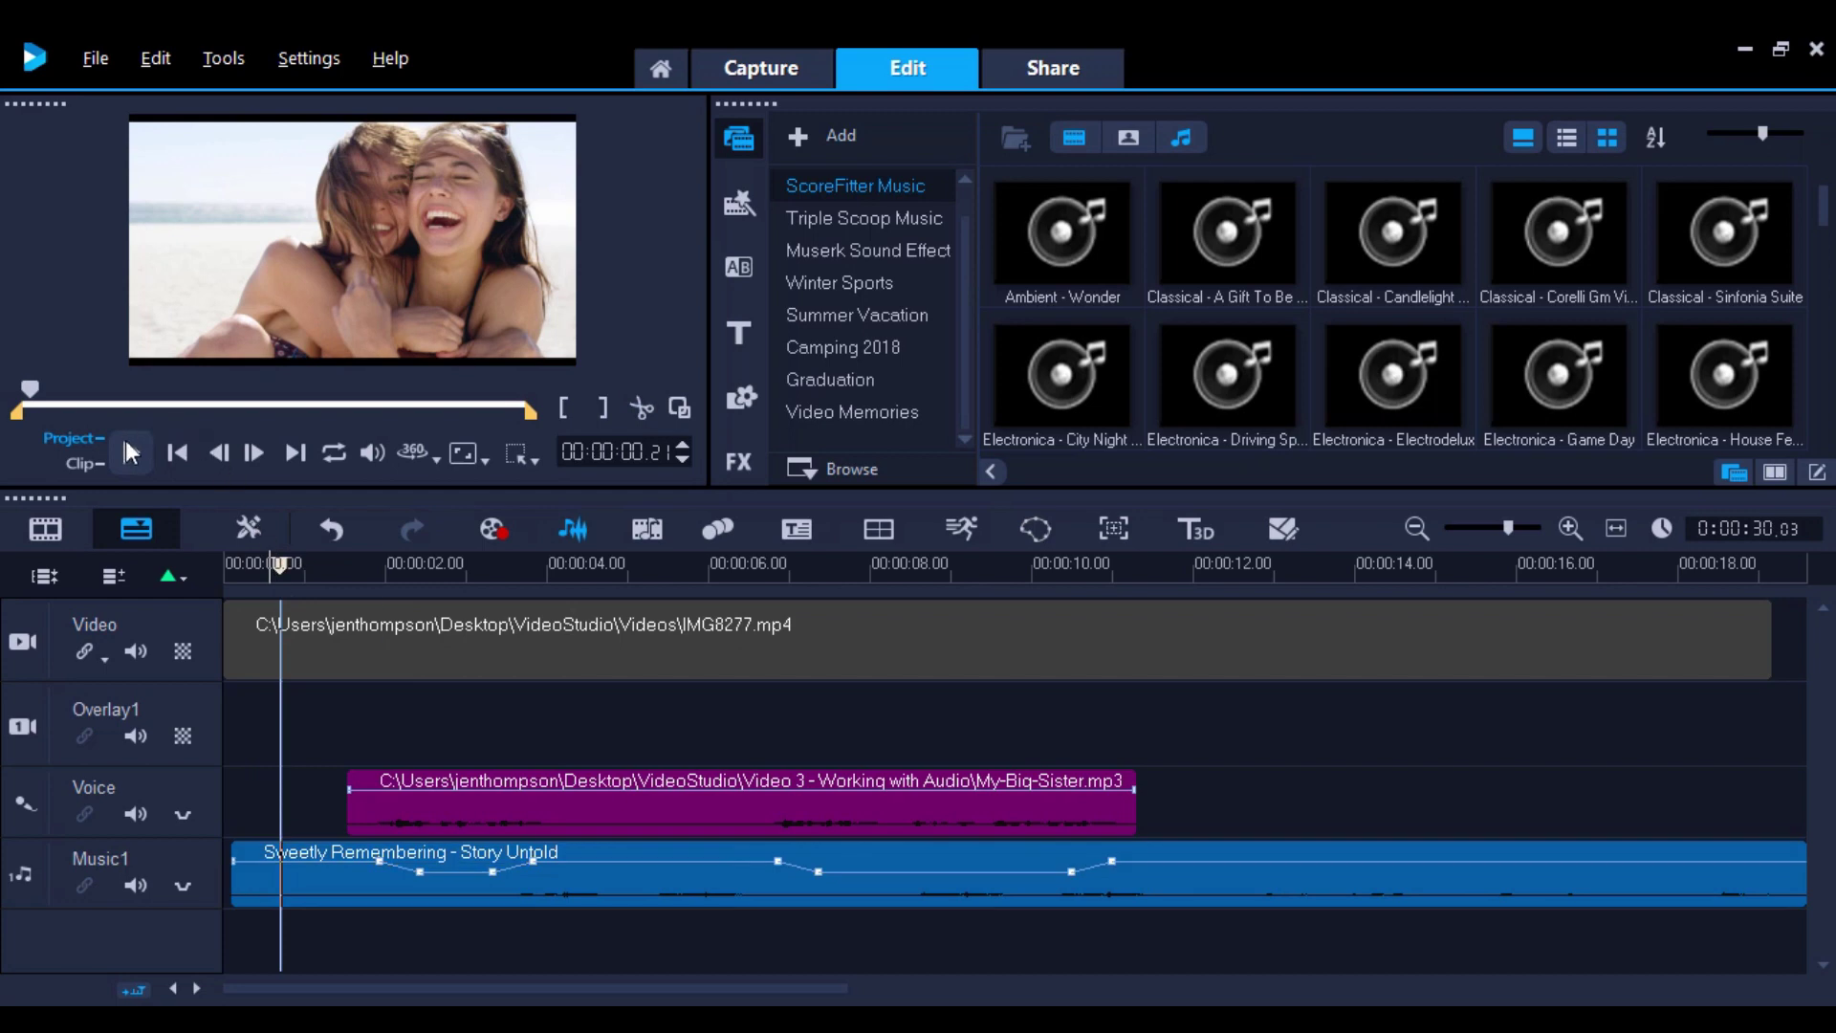
{"action": "left_click", "coordinate": [131, 451]}
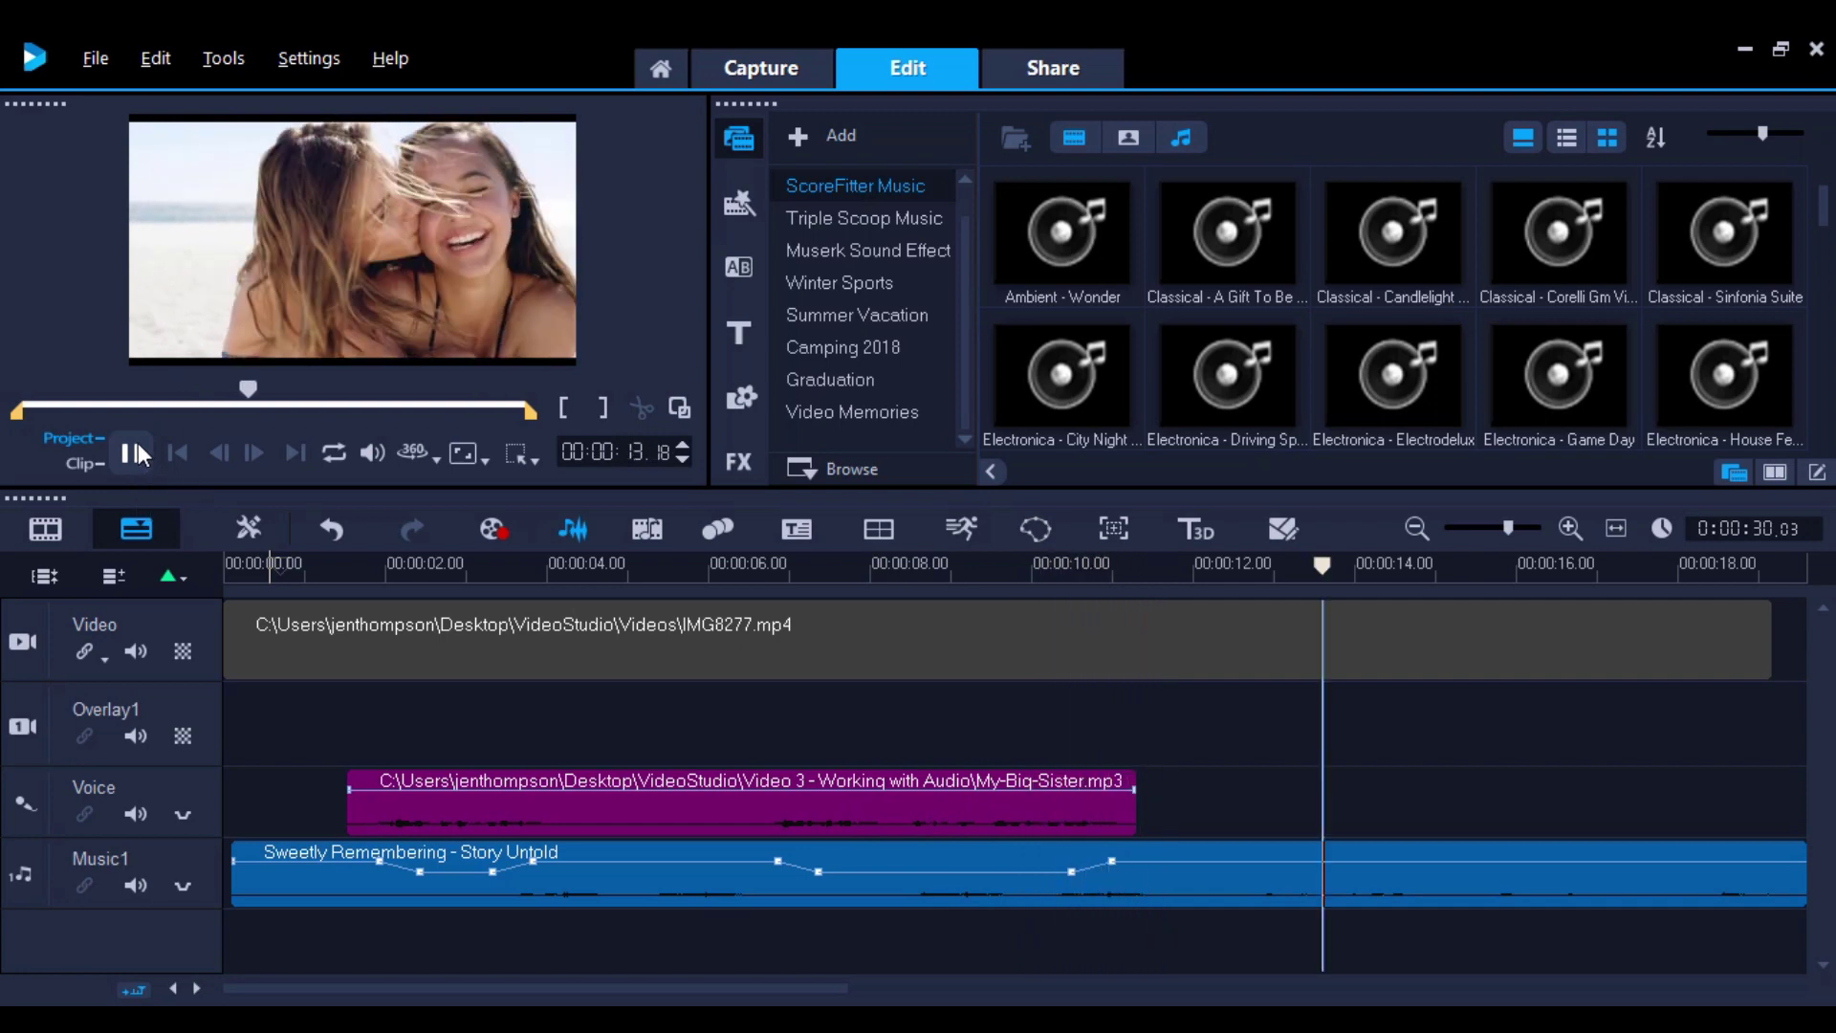
Step: Pause playback
{"action": "left_click", "coordinate": [137, 446]}
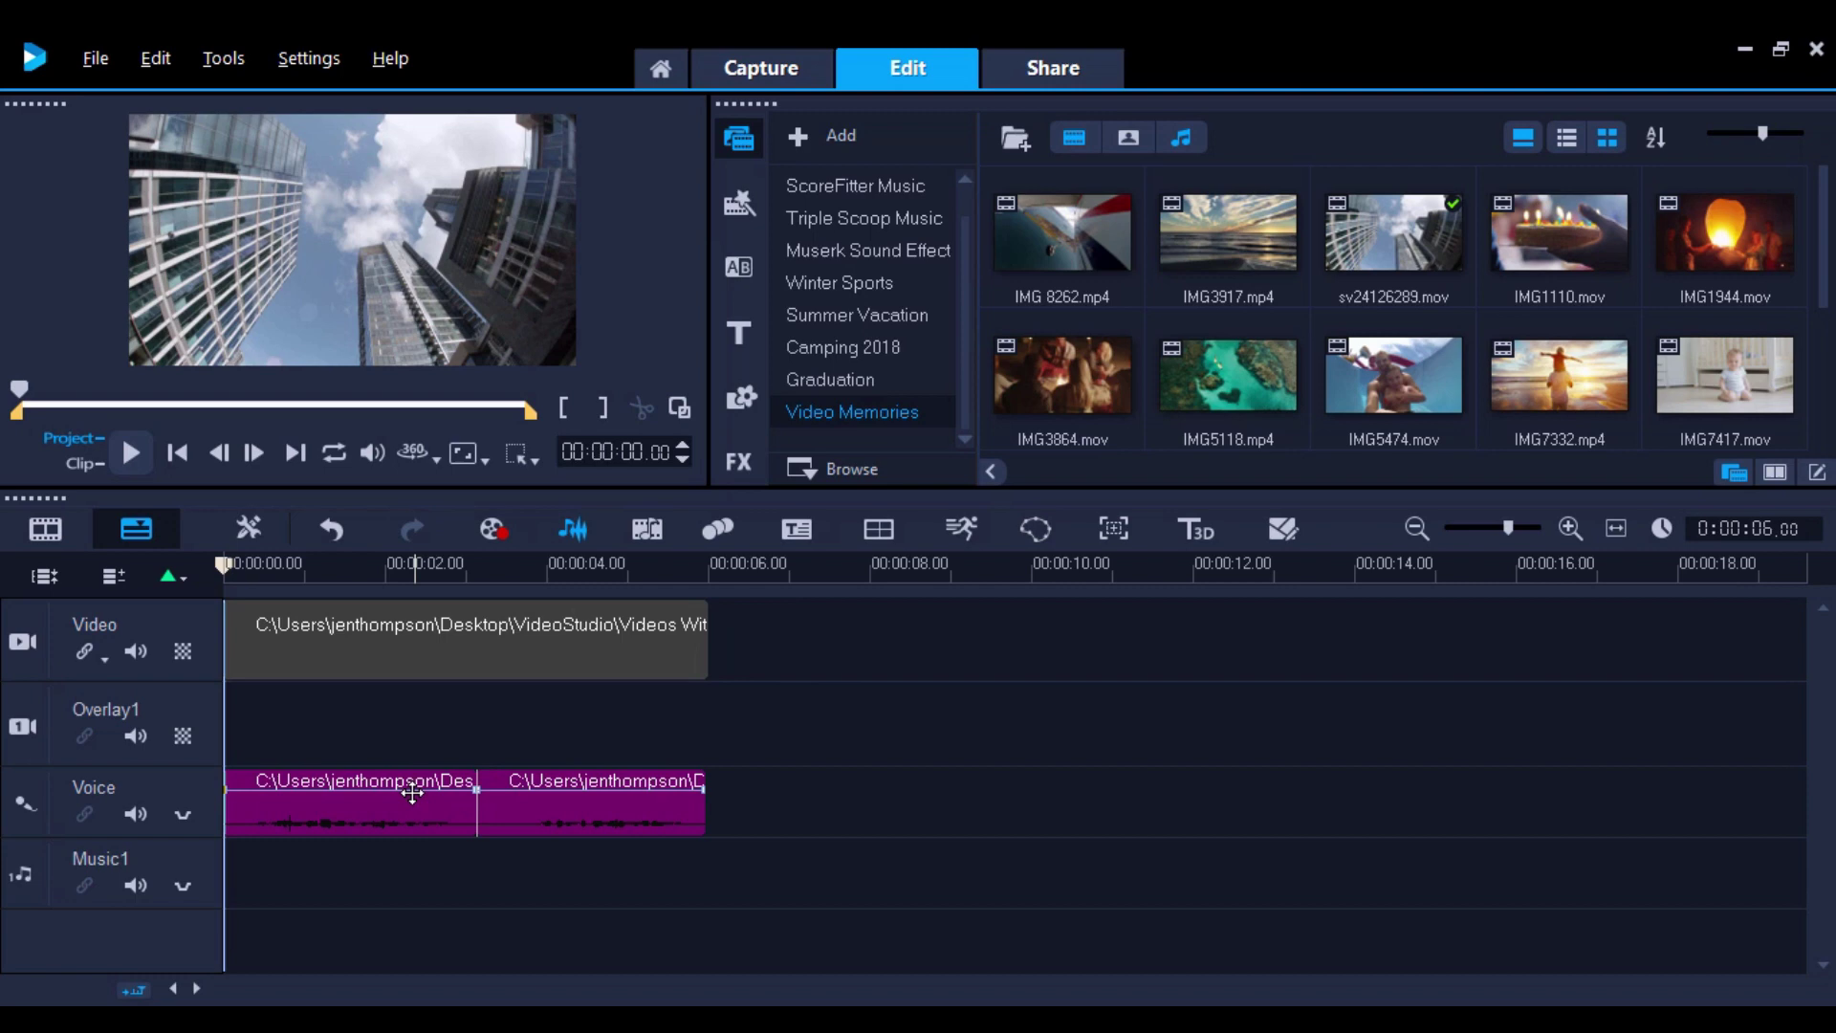
Step: Apply the Echo audio filter to the first voice clip
{"action": "right_click", "coordinate": [388, 810]}
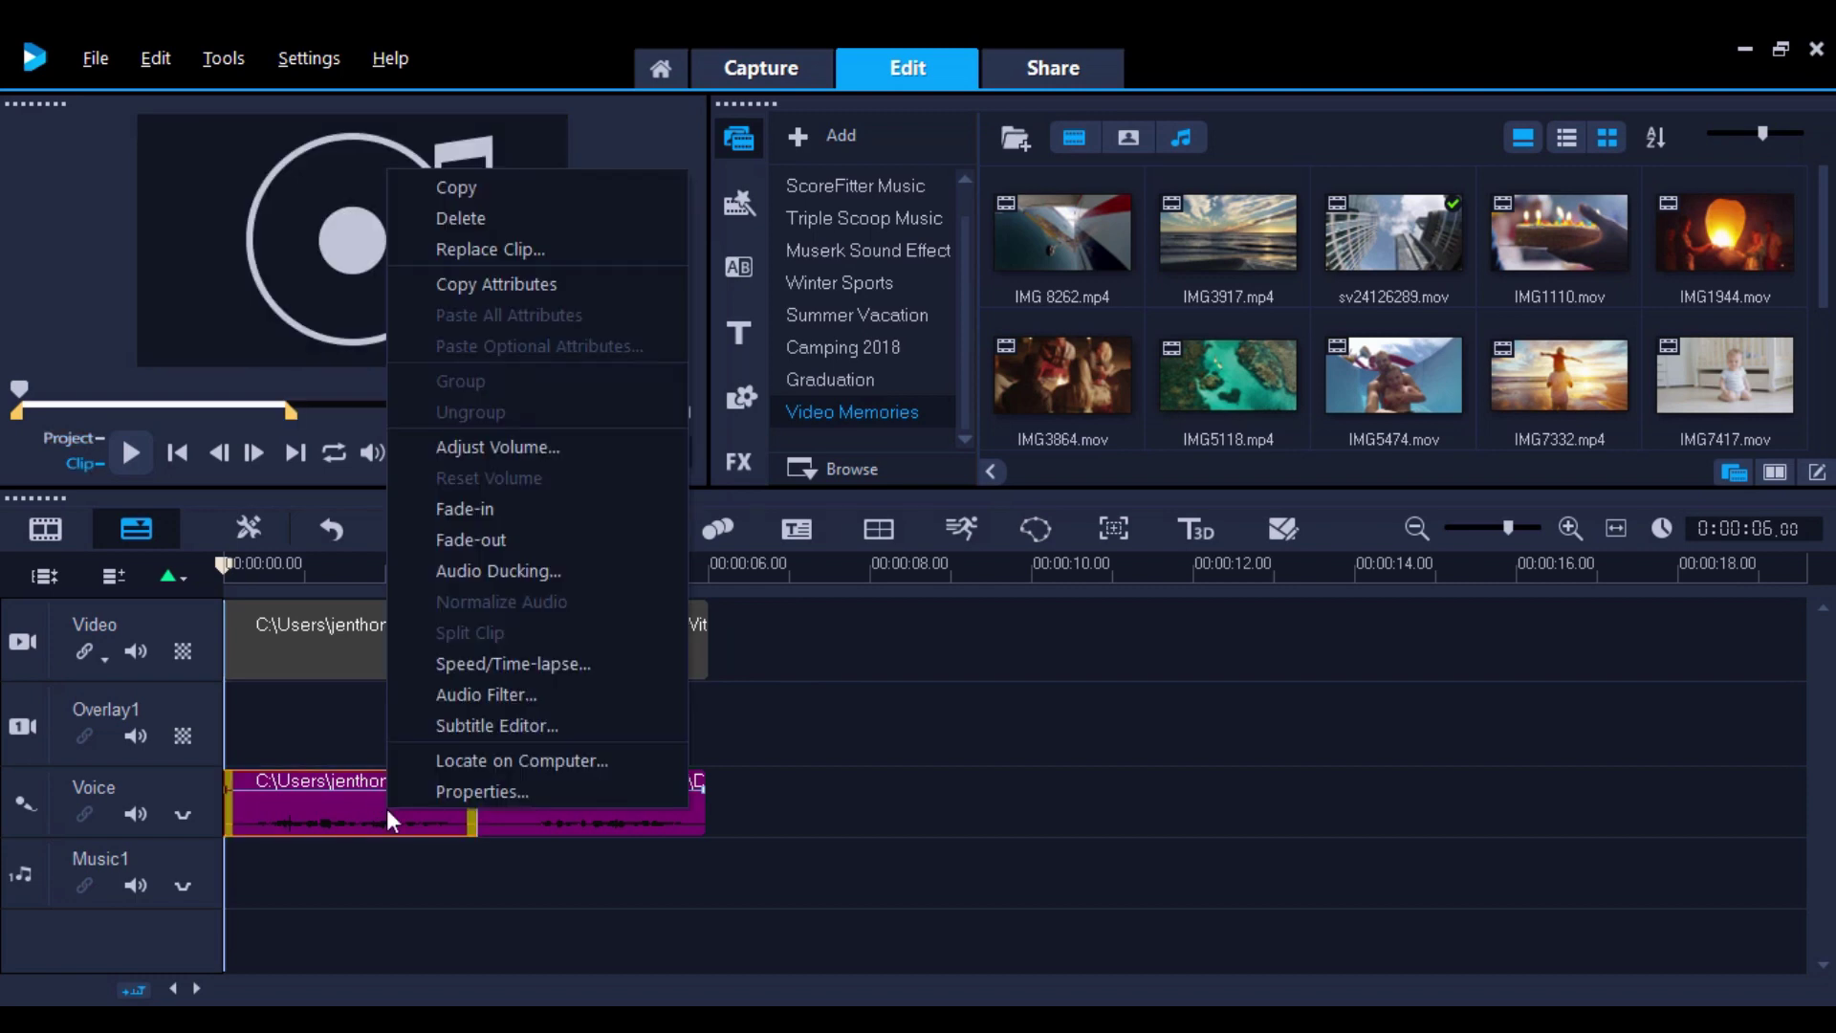
{"action": "left_click", "coordinate": [460, 696]}
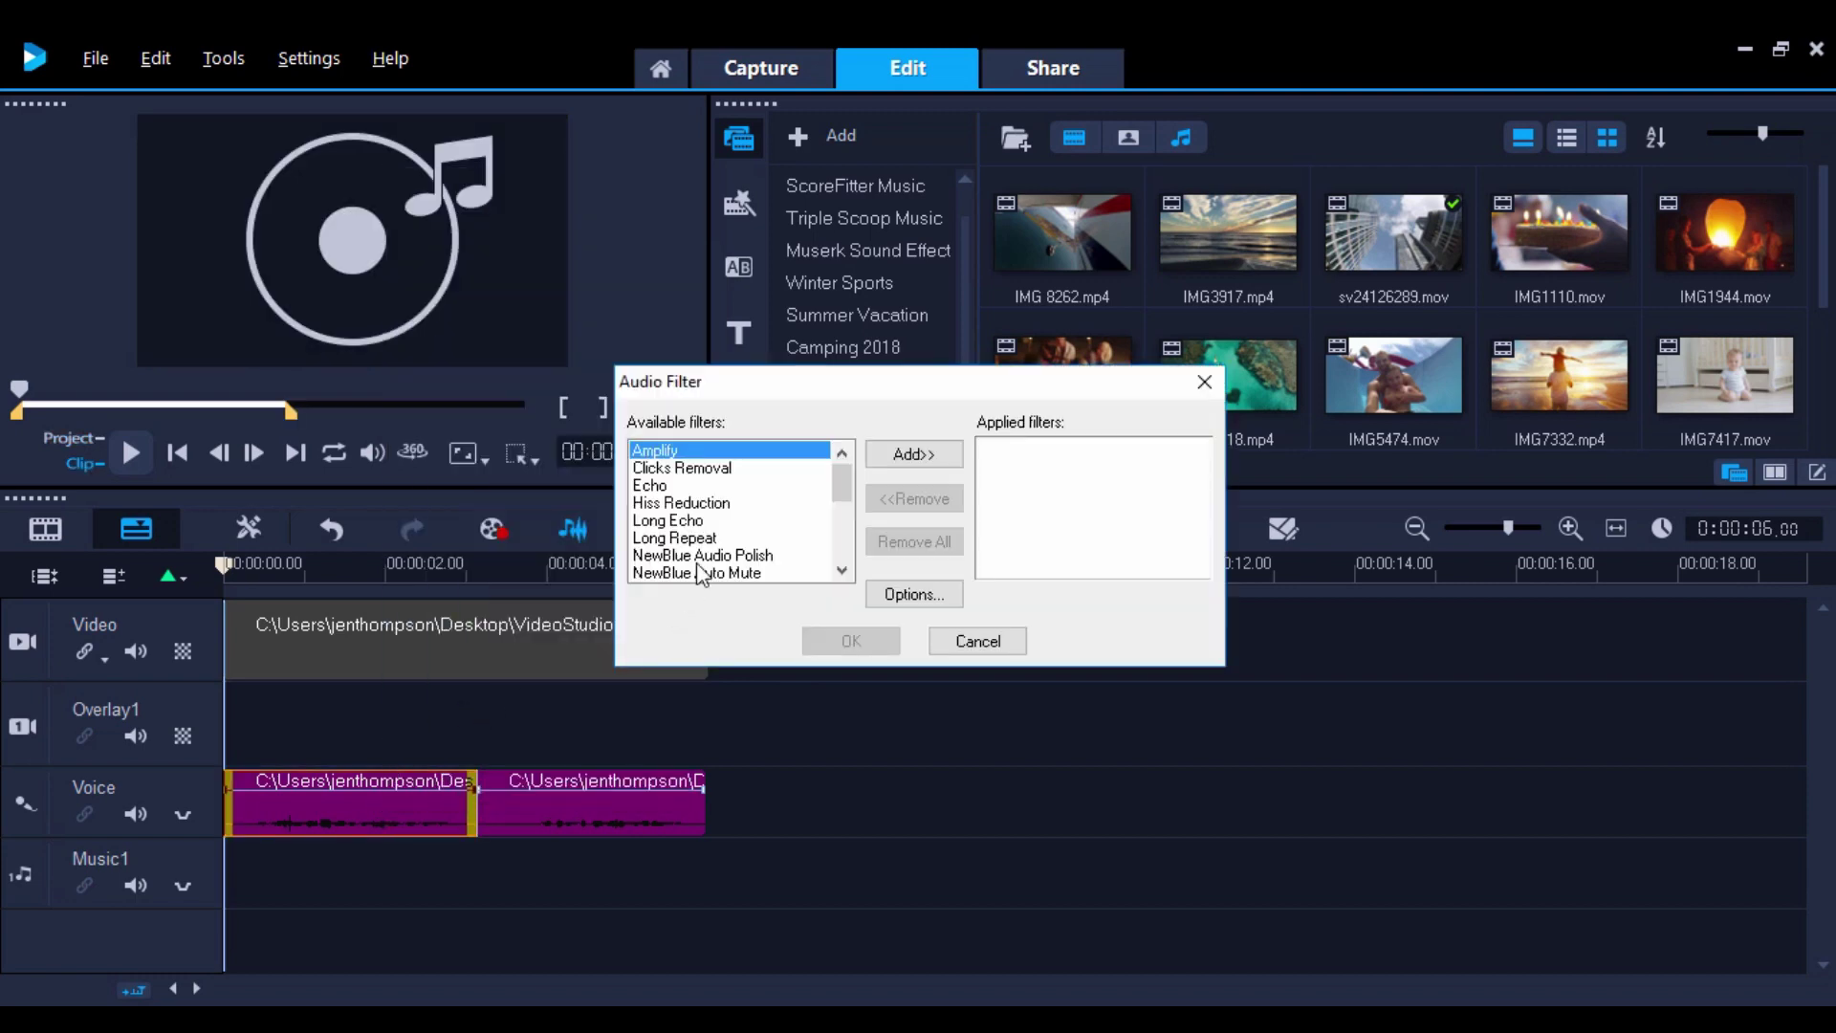
{"action": "left_click", "coordinate": [700, 483]}
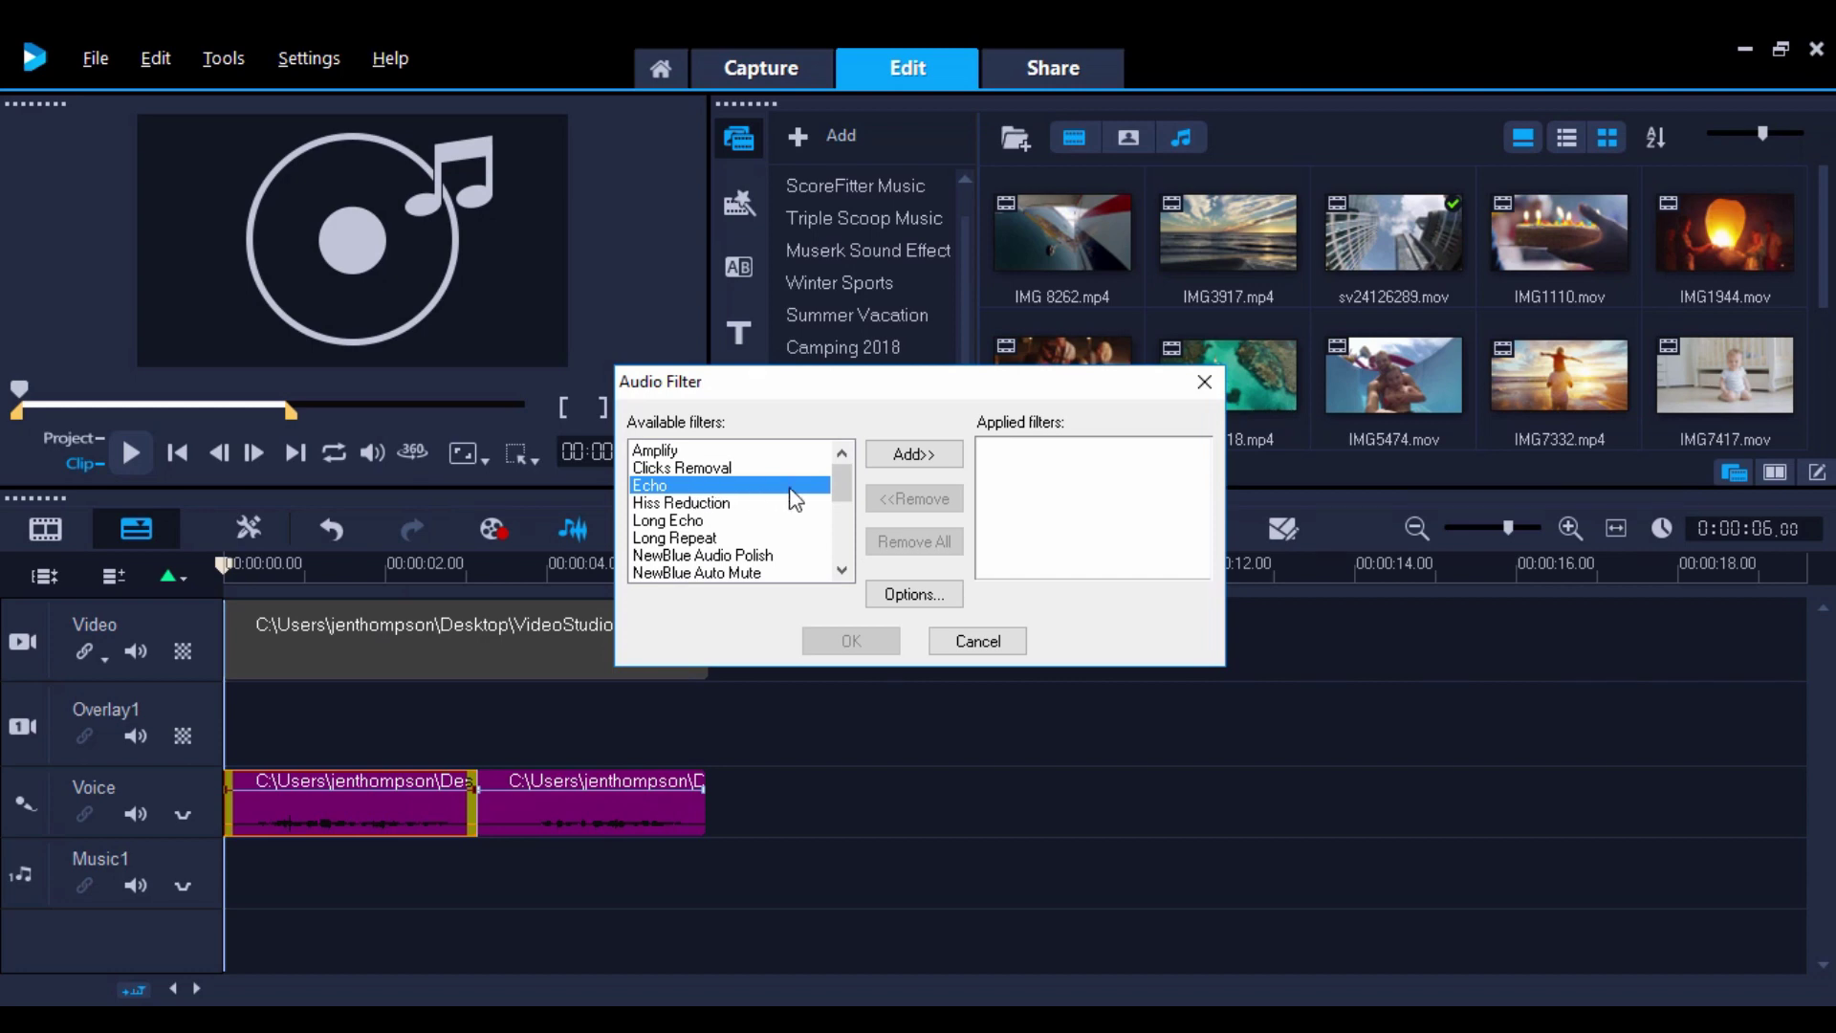
{"action": "left_click", "coordinate": [898, 461]}
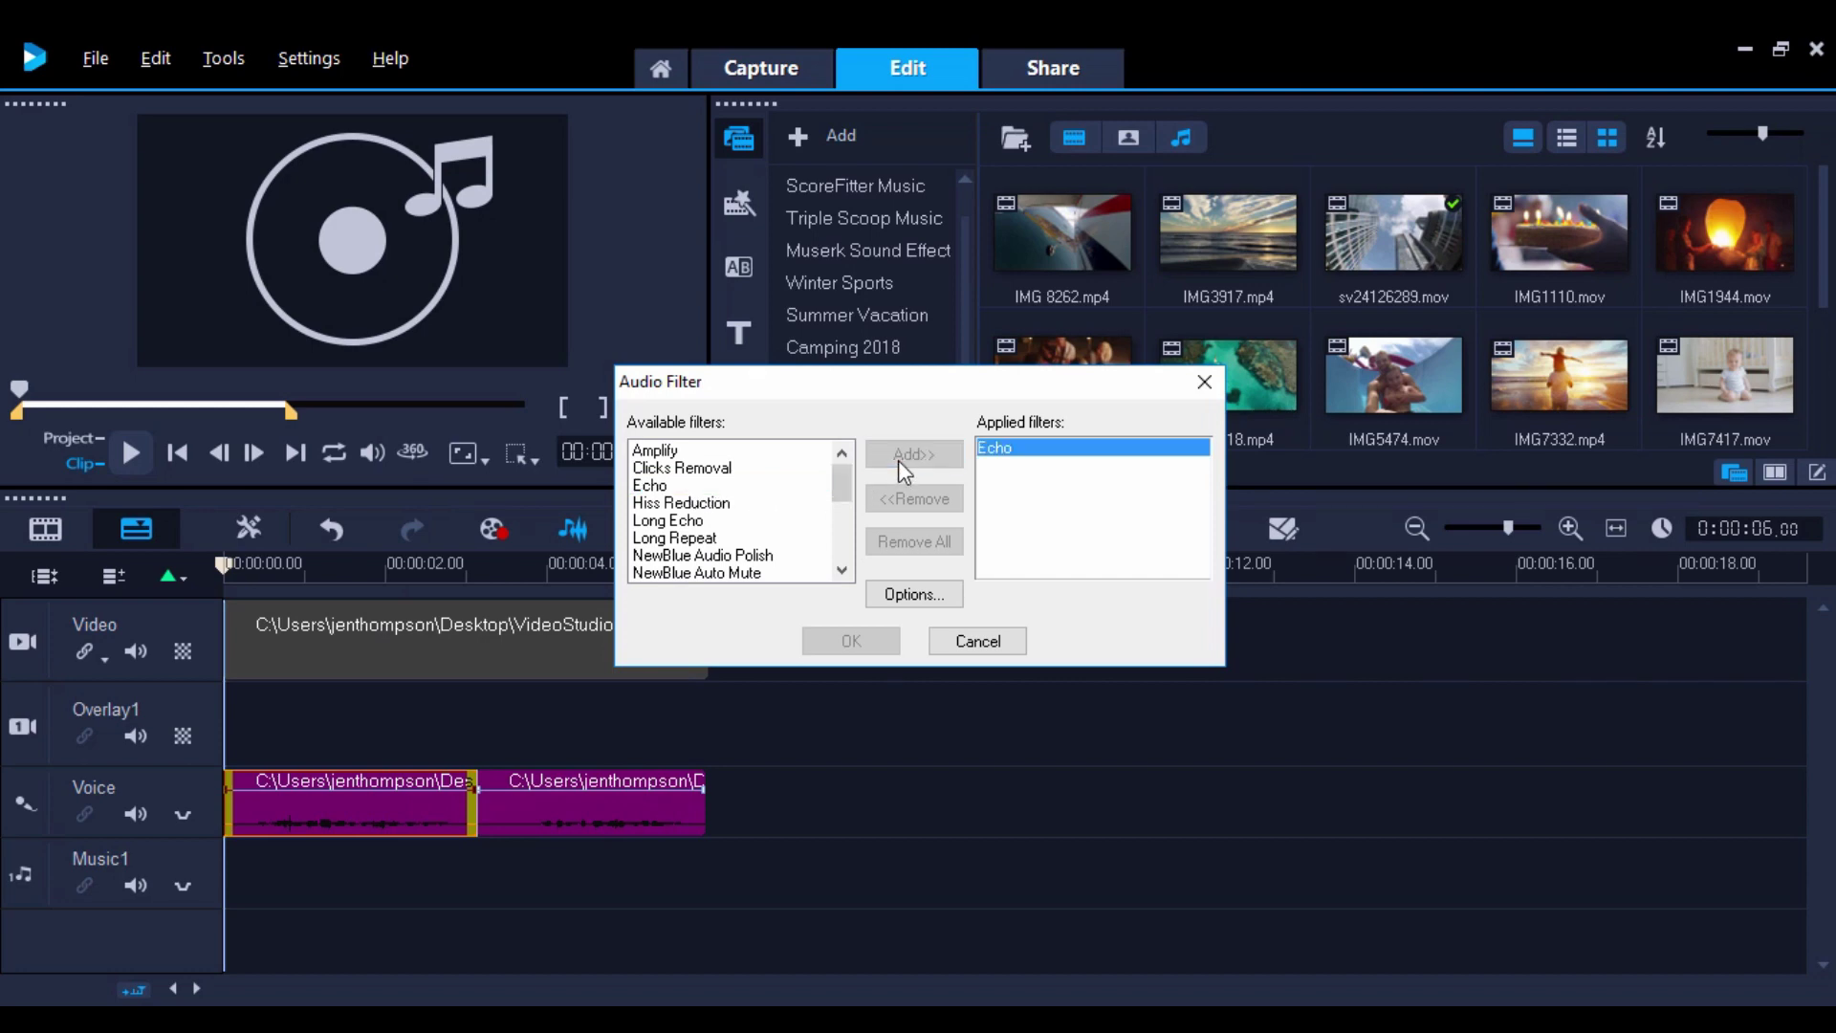
{"action": "left_click", "coordinate": [817, 643]}
Step: Apply an audio filter to the second voice clip, then return the playhead to the start
{"action": "right_click", "coordinate": [581, 802]}
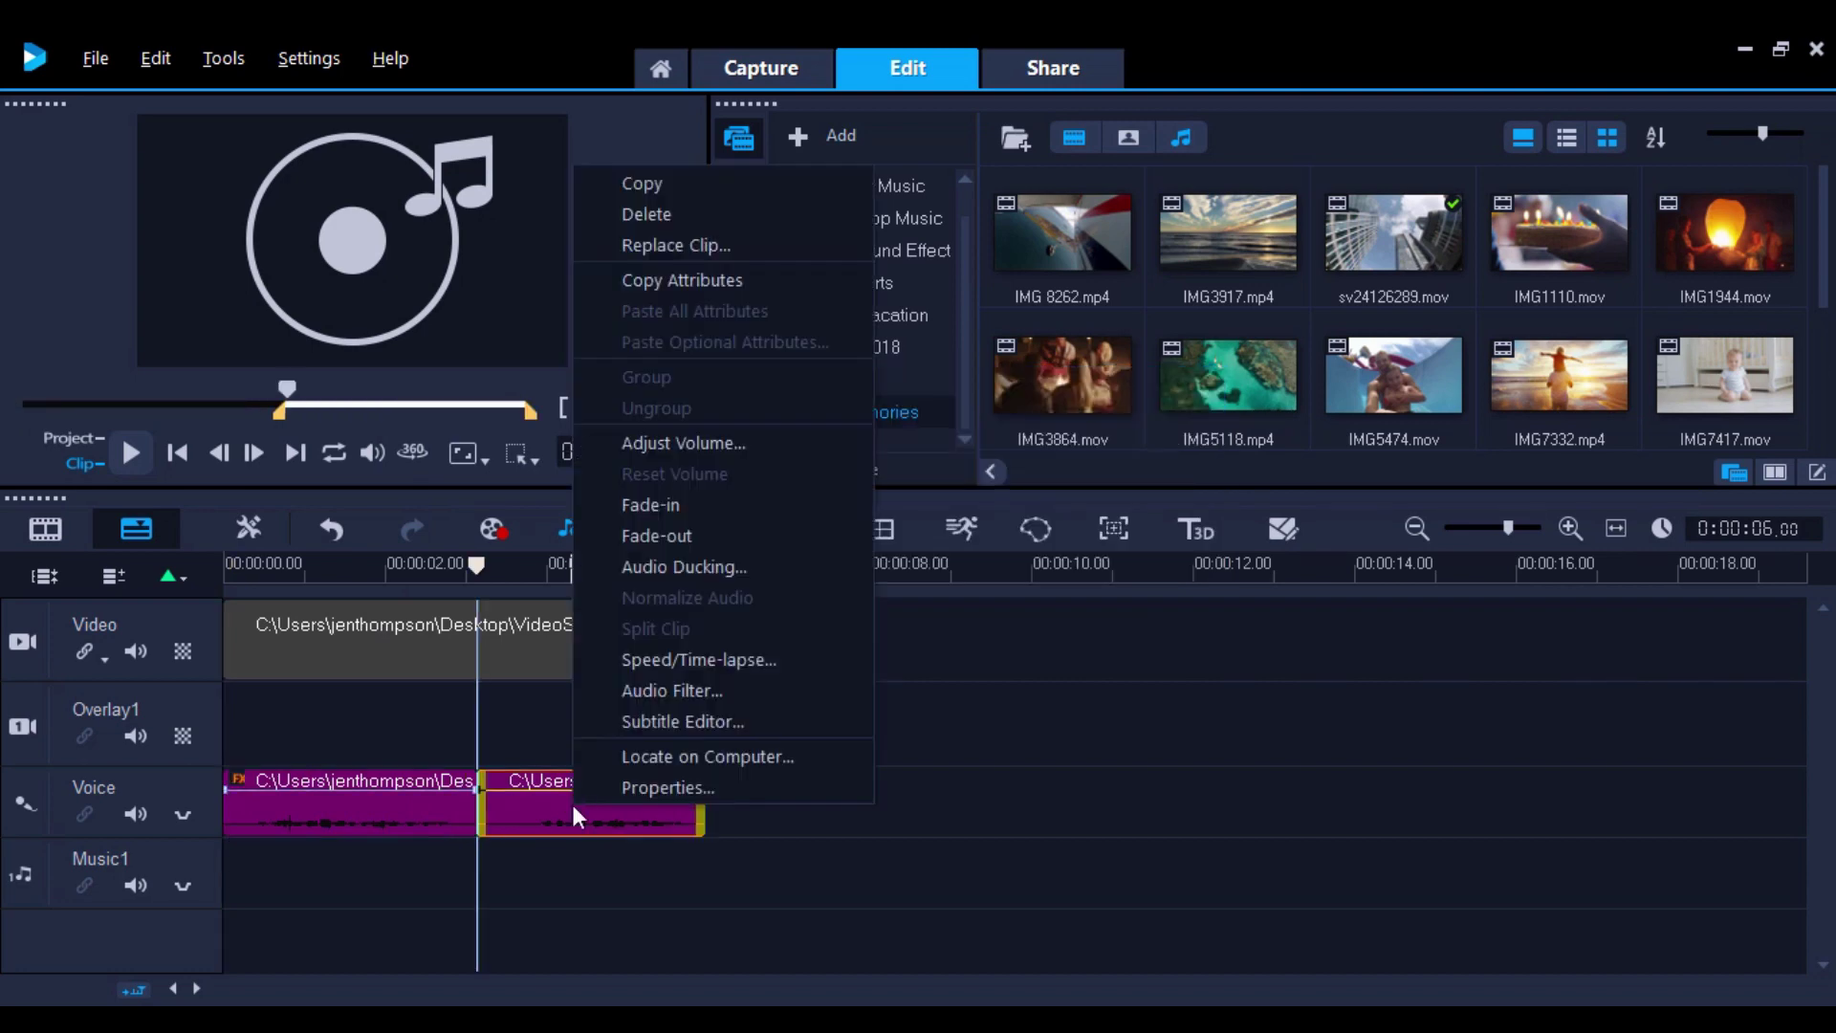
{"action": "left_click", "coordinate": [650, 693]}
{"action": "left_click_drag", "start_coordinate": [843, 489], "coordinate": [844, 521]}
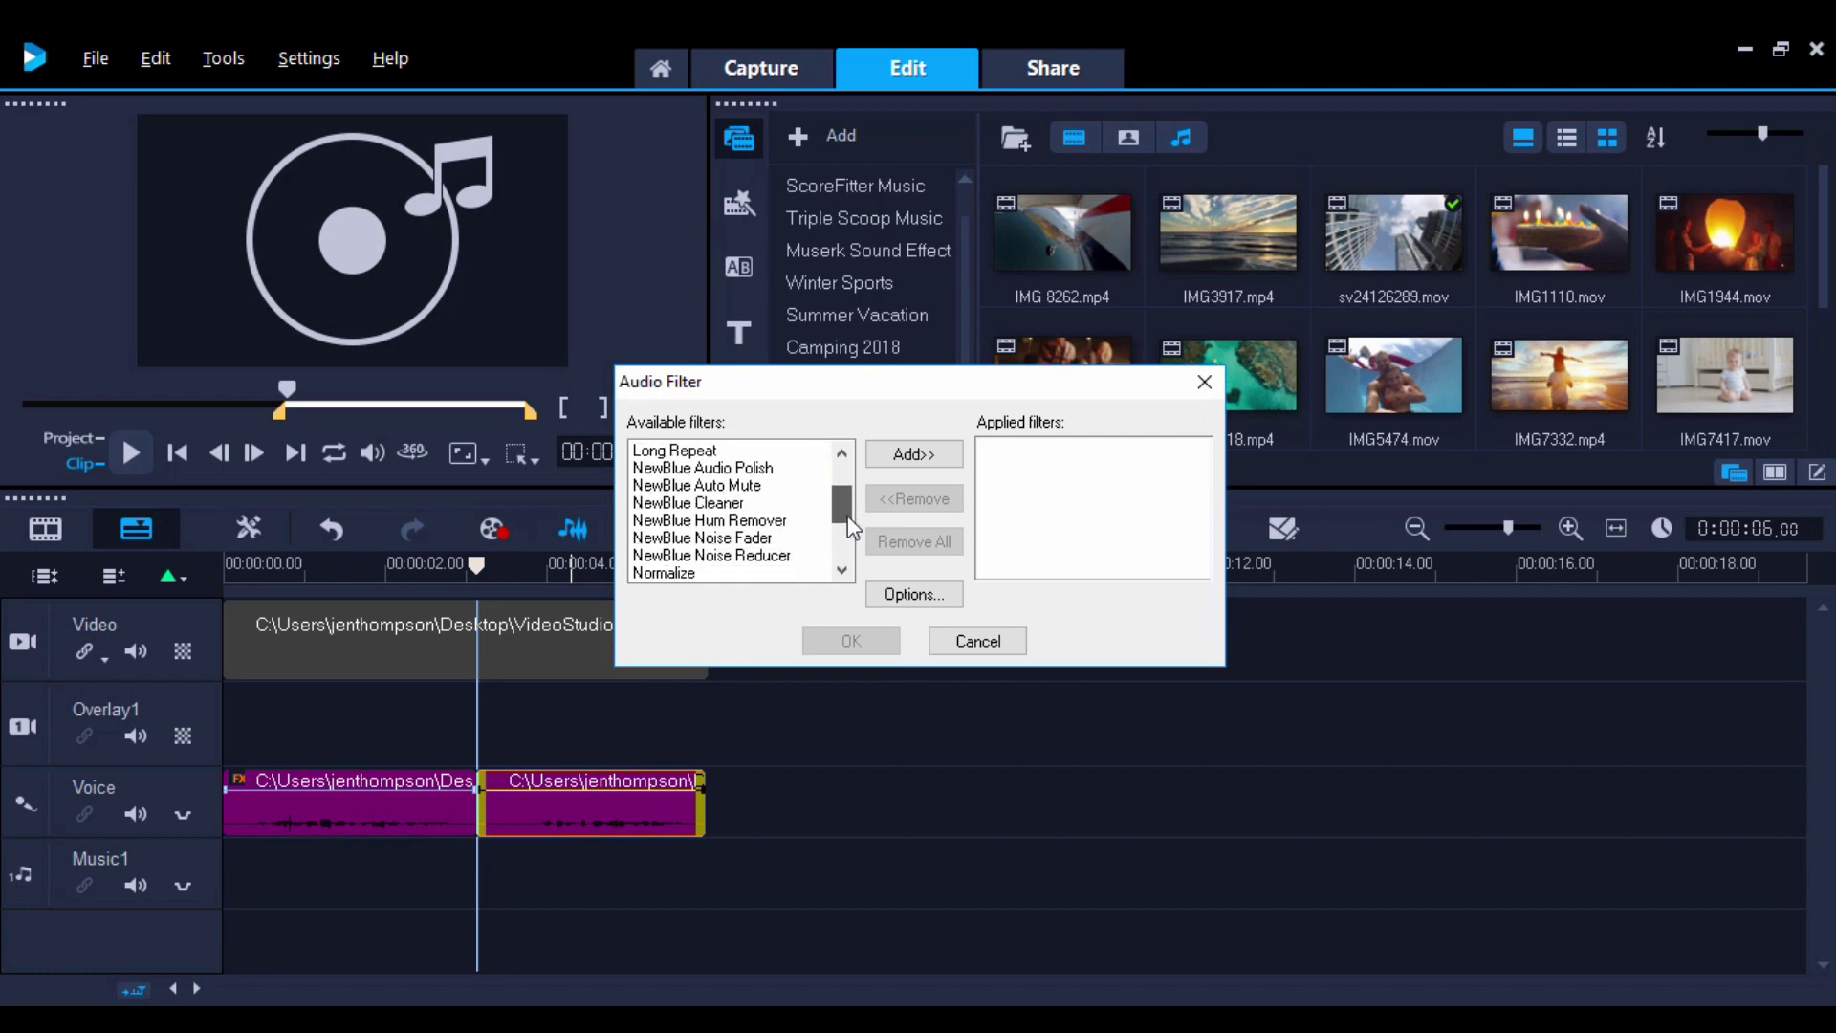
{"action": "left_click", "coordinate": [727, 467]}
{"action": "left_click", "coordinate": [898, 457]}
{"action": "left_click", "coordinate": [850, 640]}
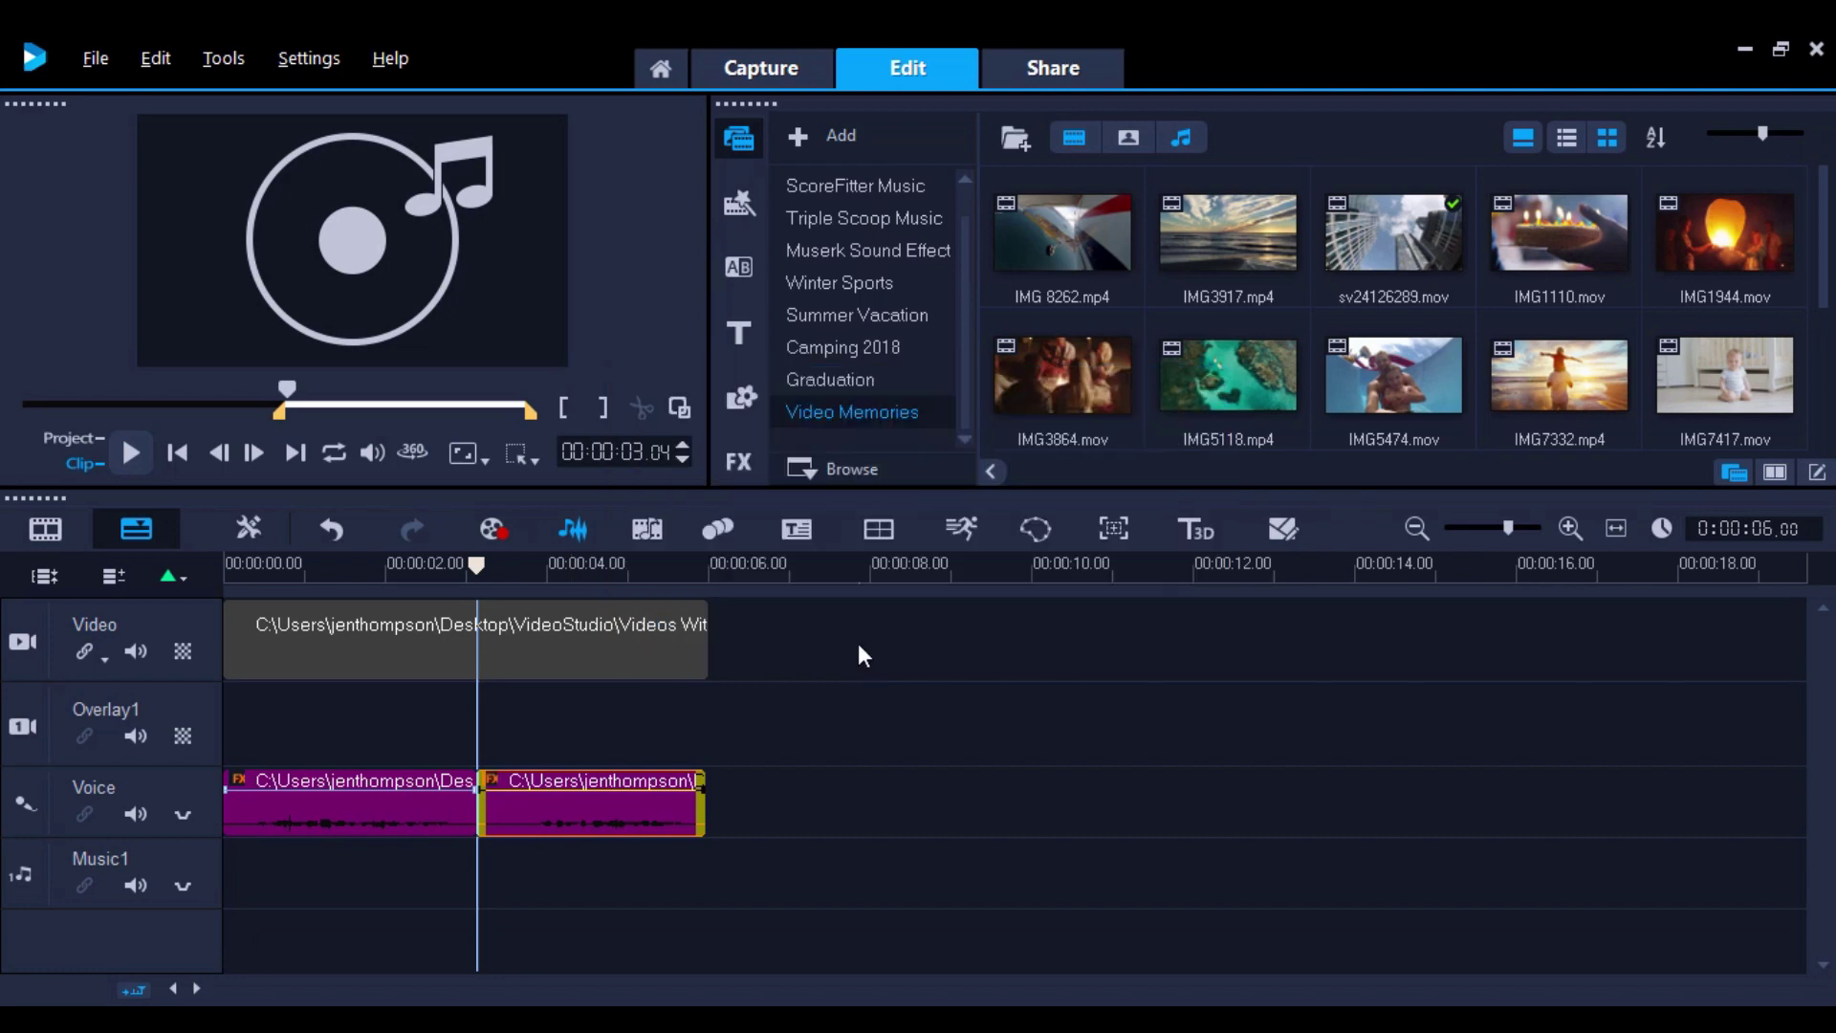
{"action": "left_click", "coordinate": [231, 566]}
{"action": "left_click", "coordinate": [131, 453]}
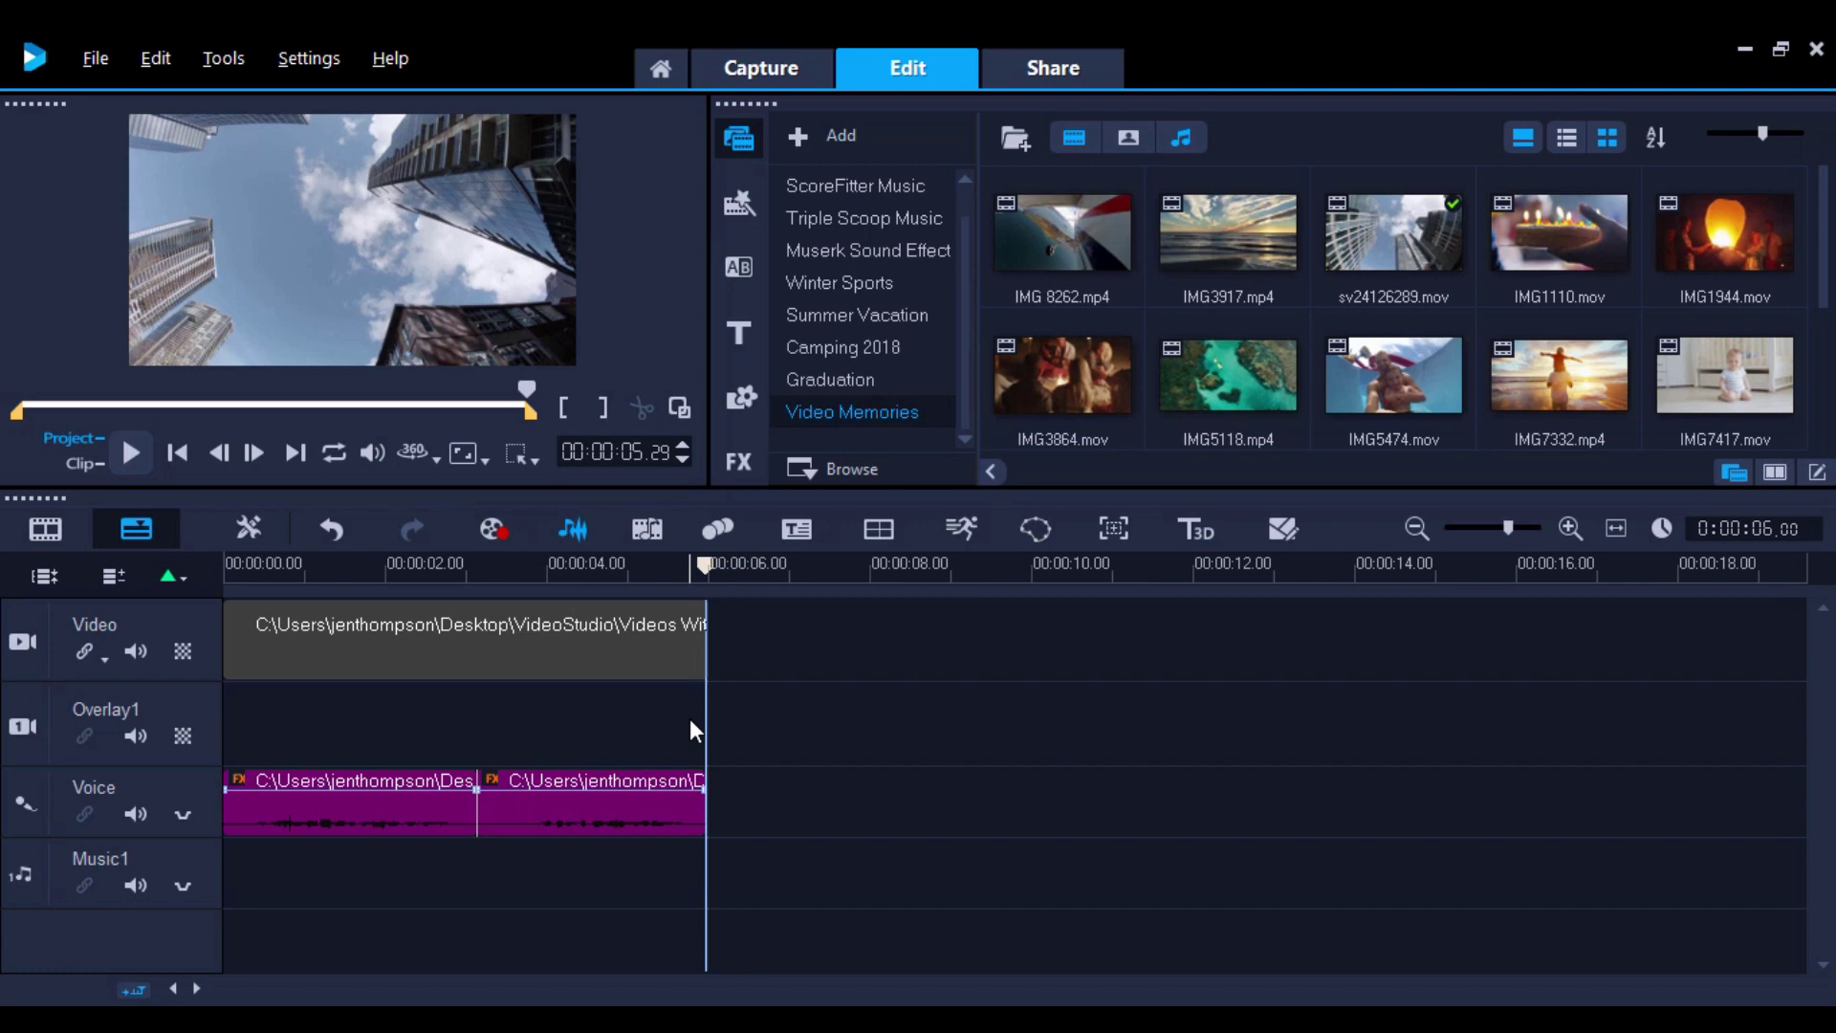
Step: Select both Echo-filtered voice clips together and apply Normalize Audio to them
{"action": "left_click", "coordinate": [363, 807]}
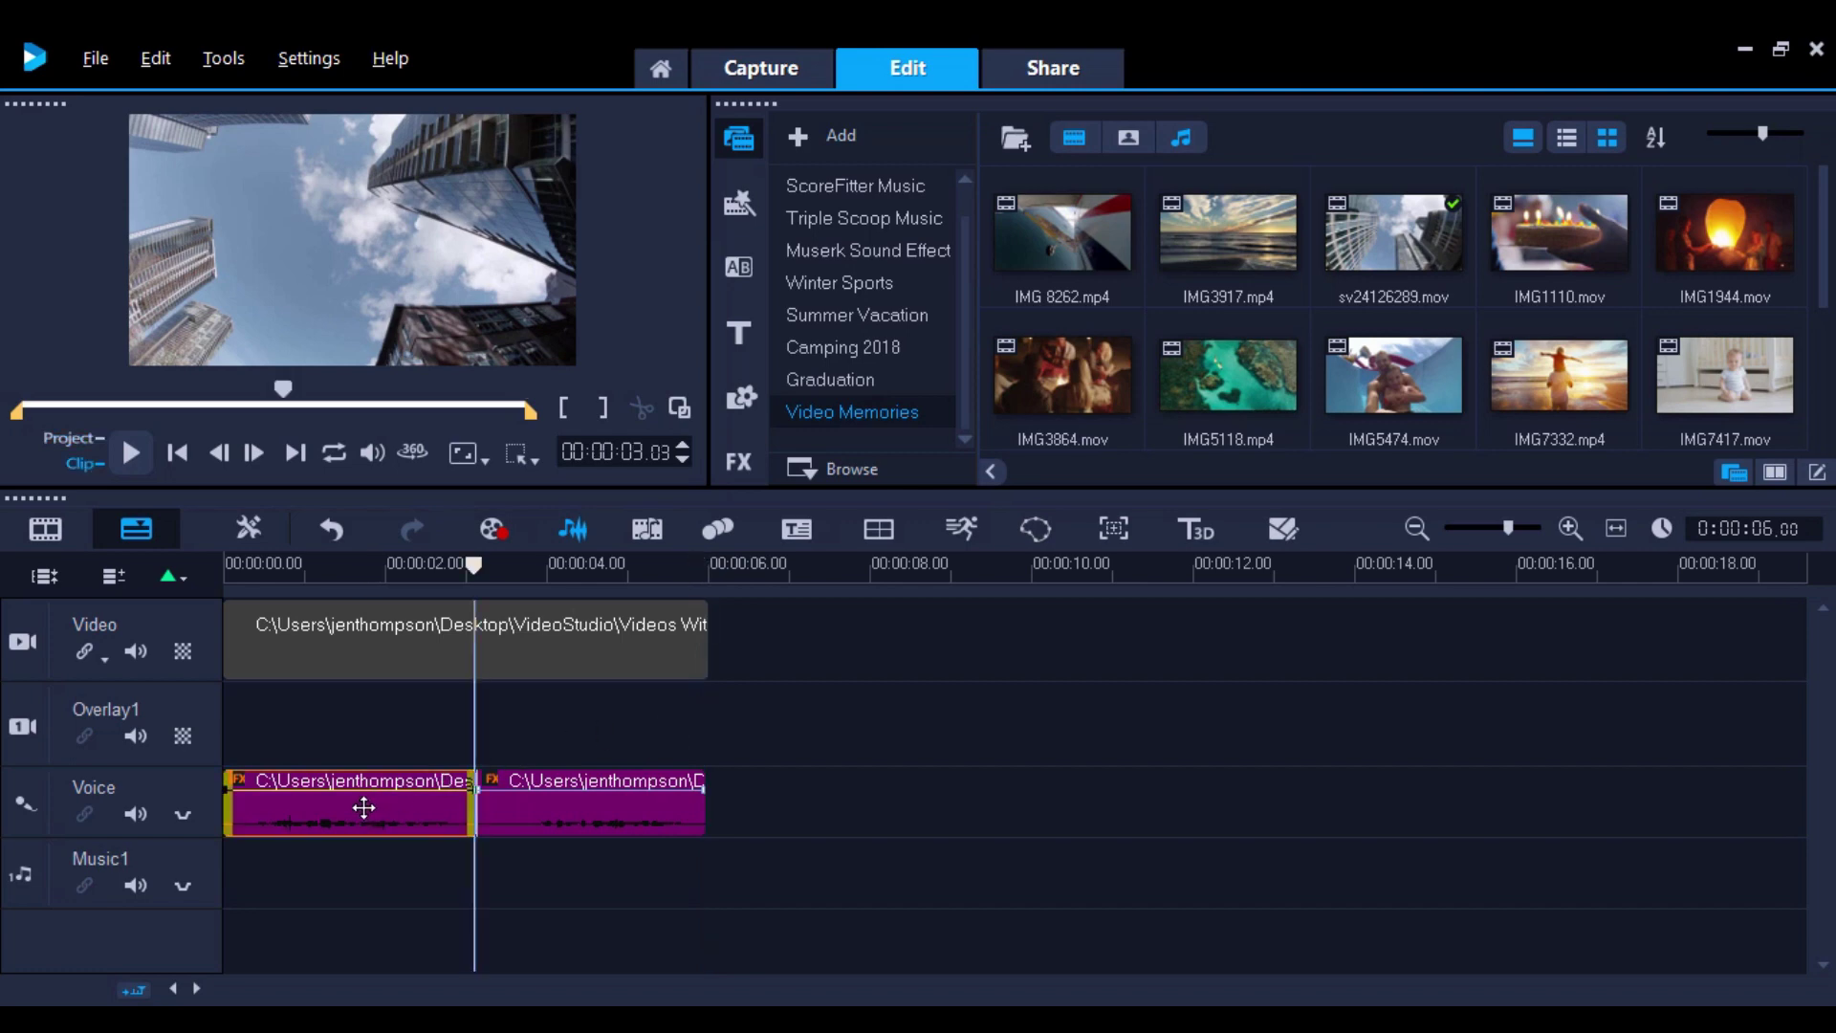
{"action": "left_click", "coordinate": [512, 800]}
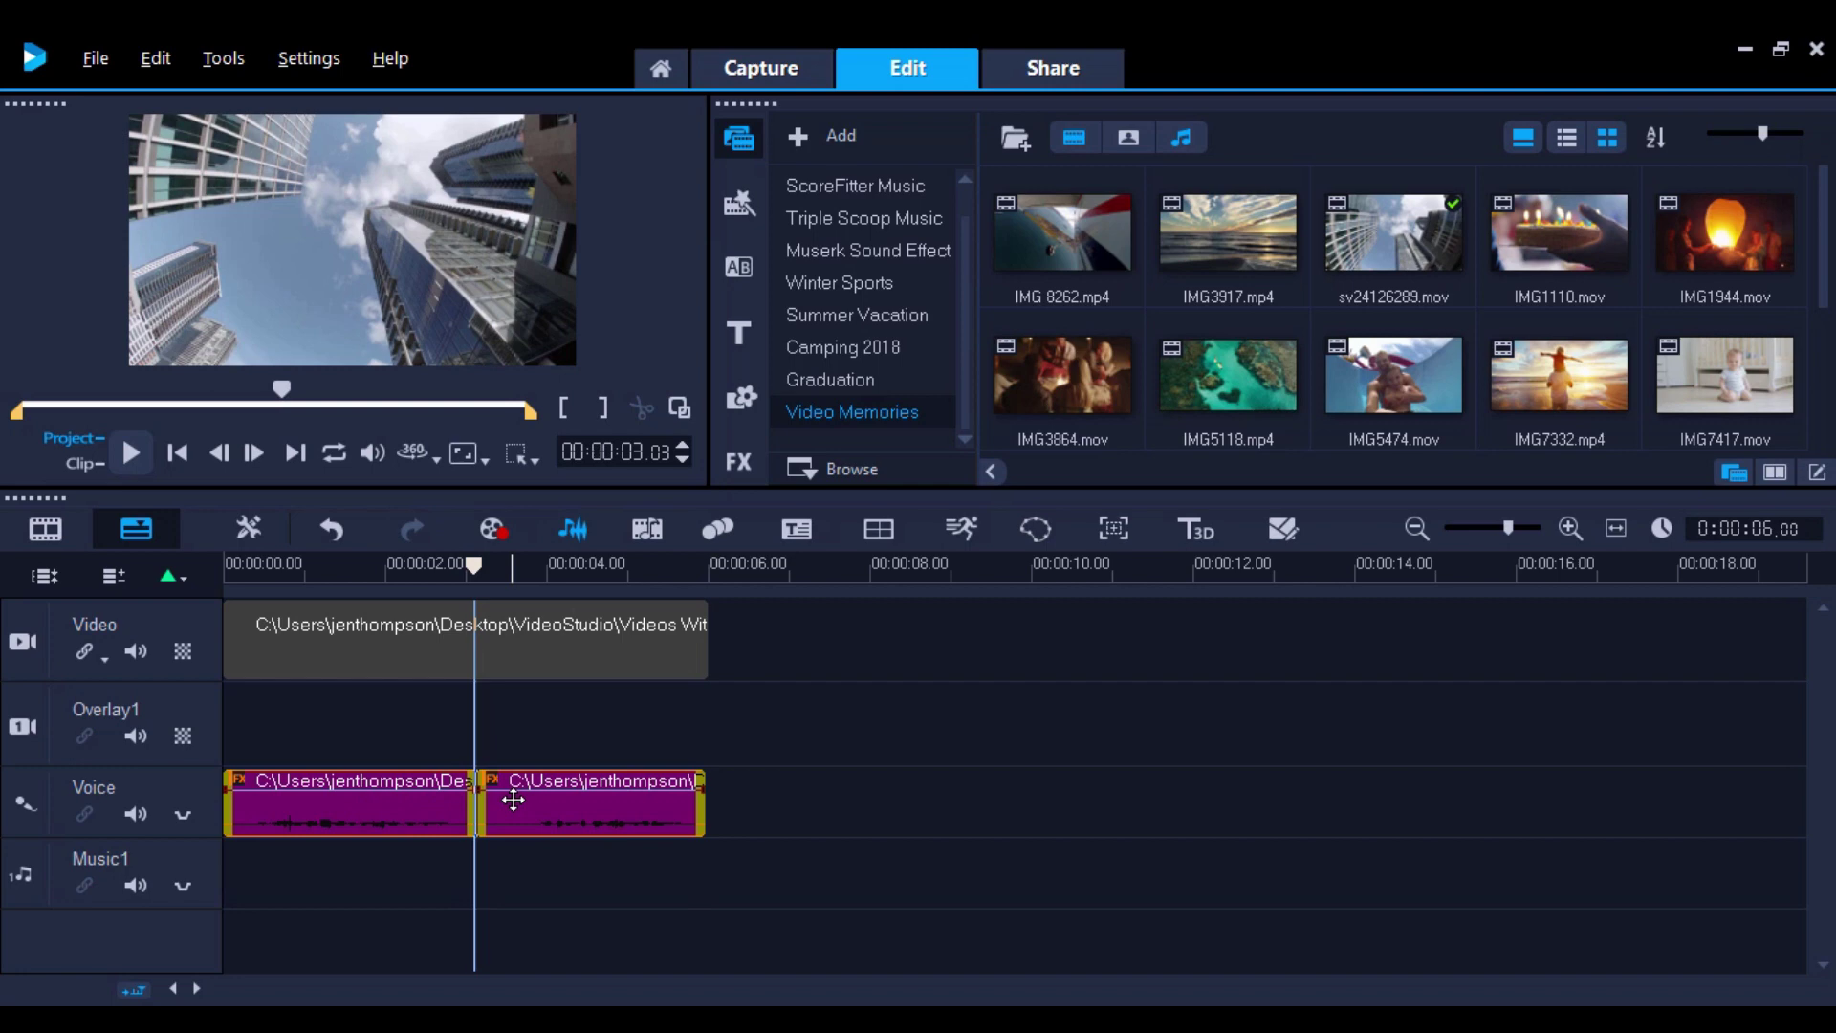
{"action": "right_click", "coordinate": [514, 799]}
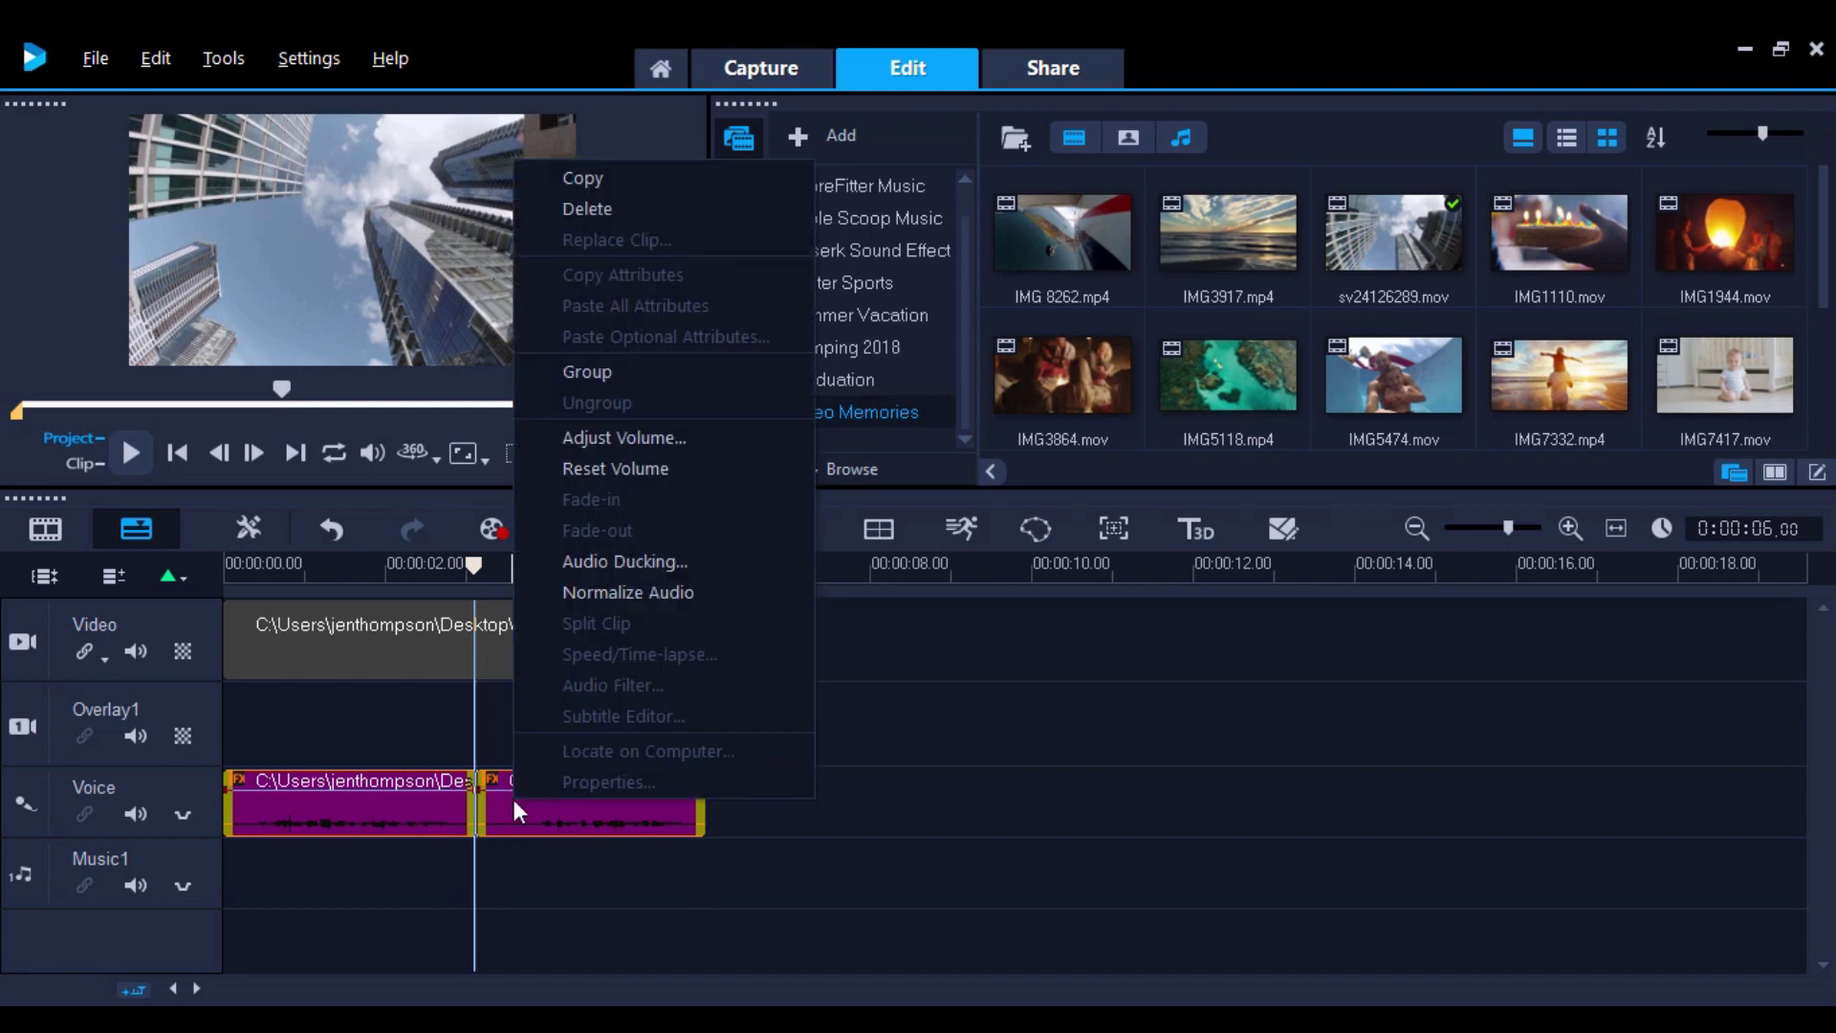
{"action": "left_click", "coordinate": [616, 599]}
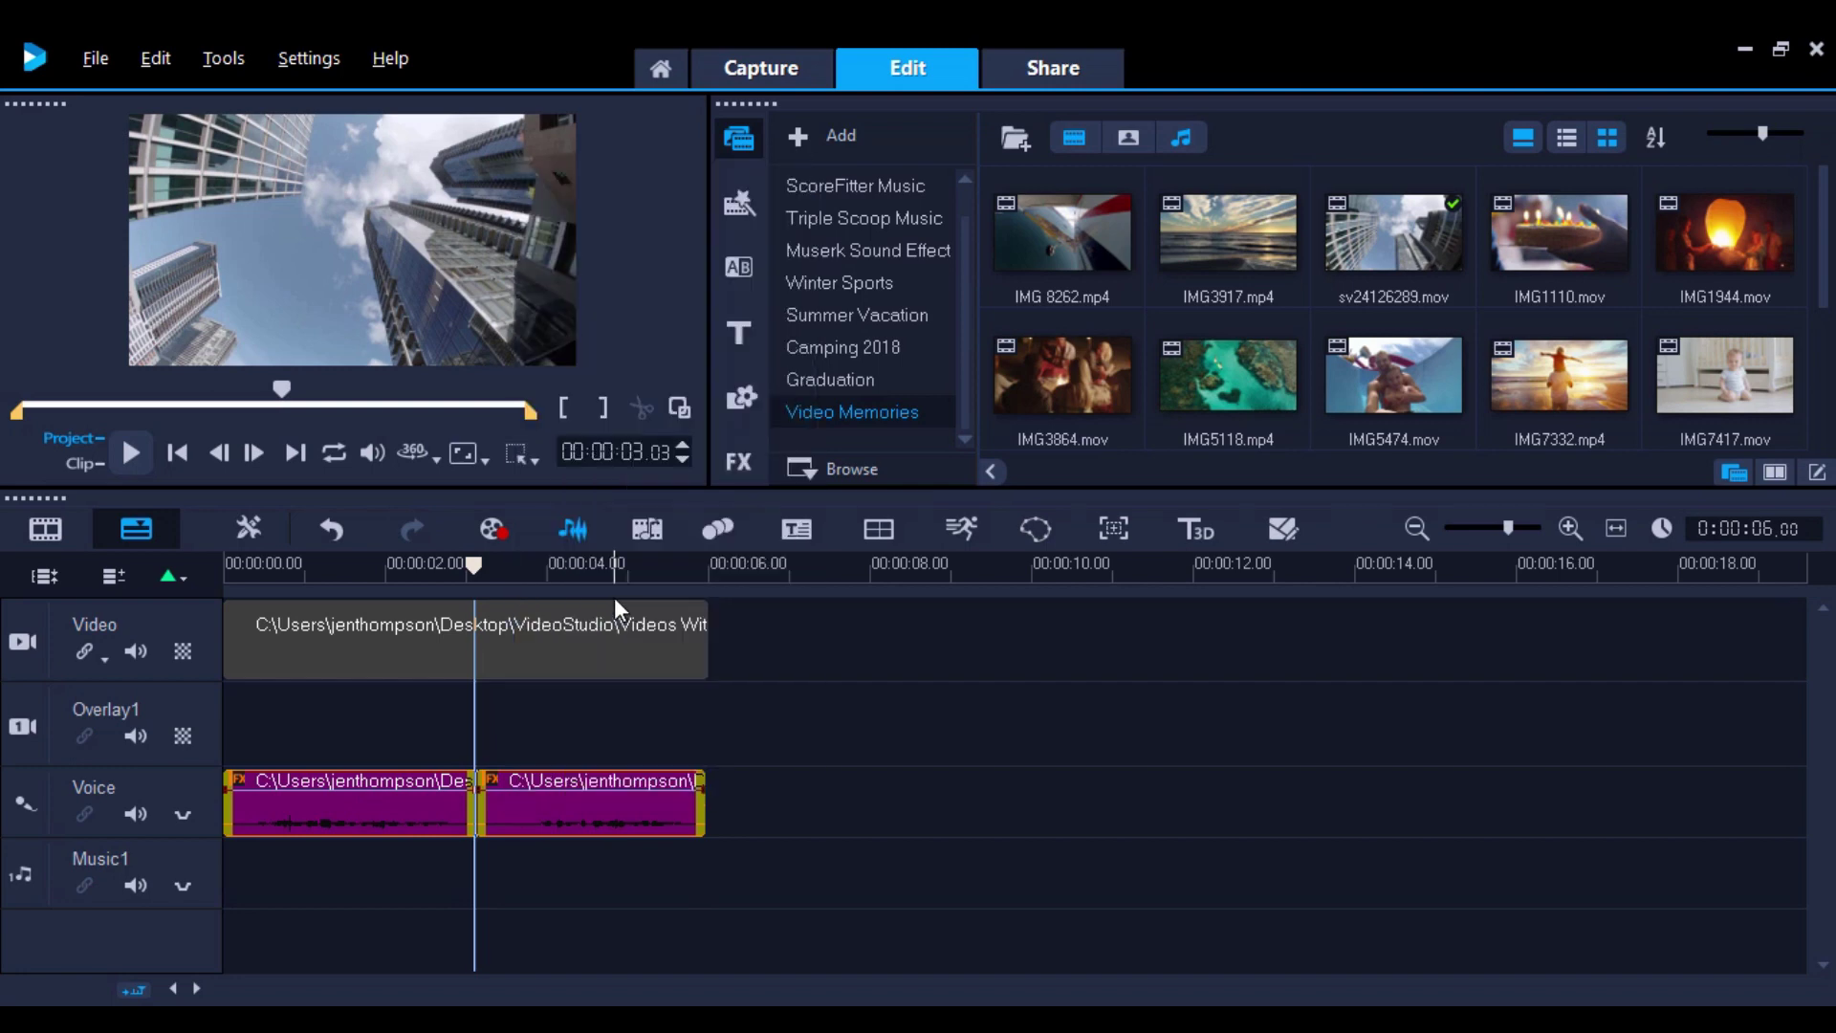